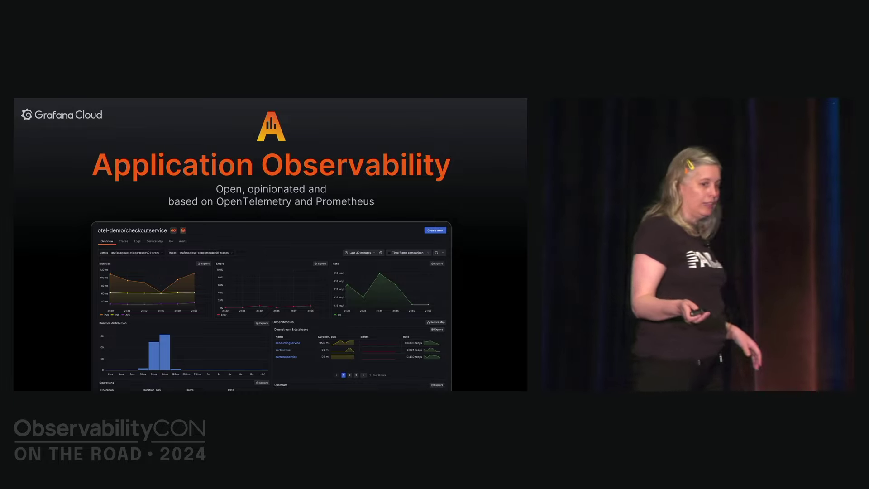
Step: Advance the talk slides to the open and composable observability stack slide
key(Right)
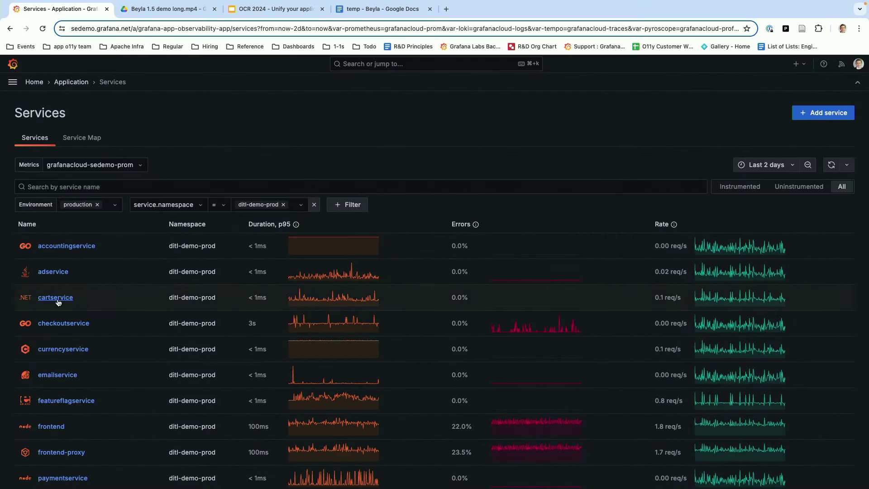
scroll(63, 318, down, 2)
scroll(62, 318, down, 3)
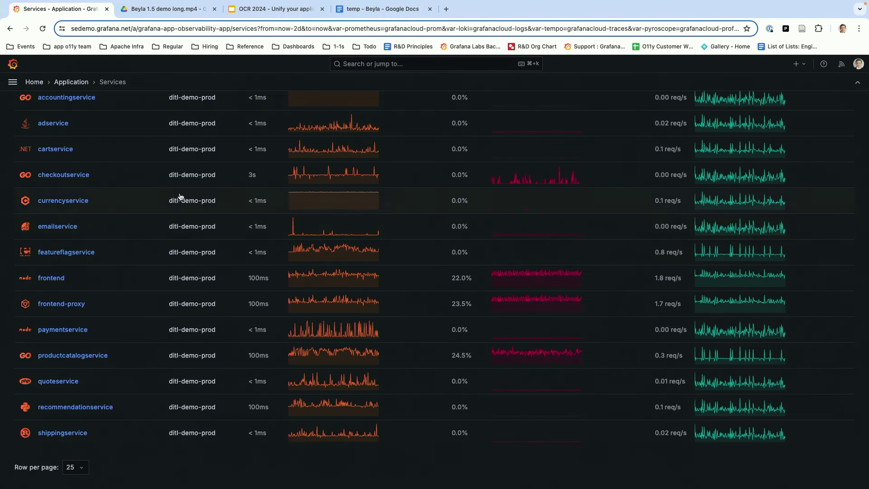
scroll(185, 177, up, 3)
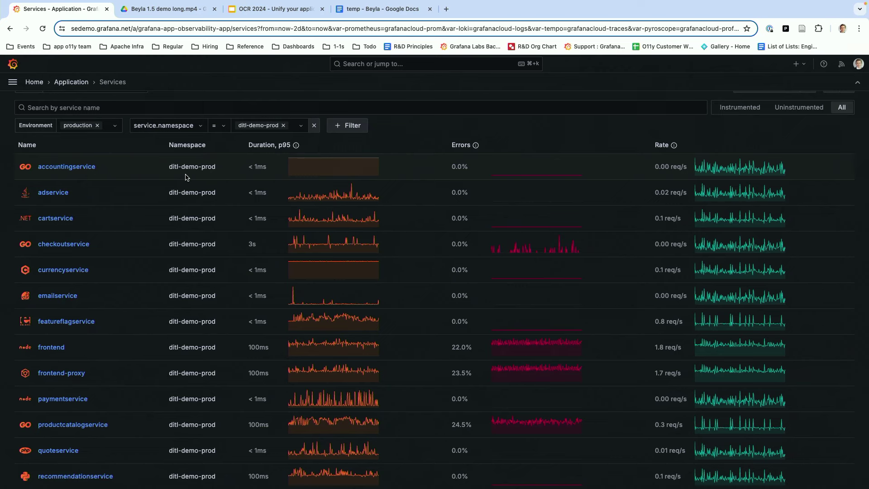
click(71, 245)
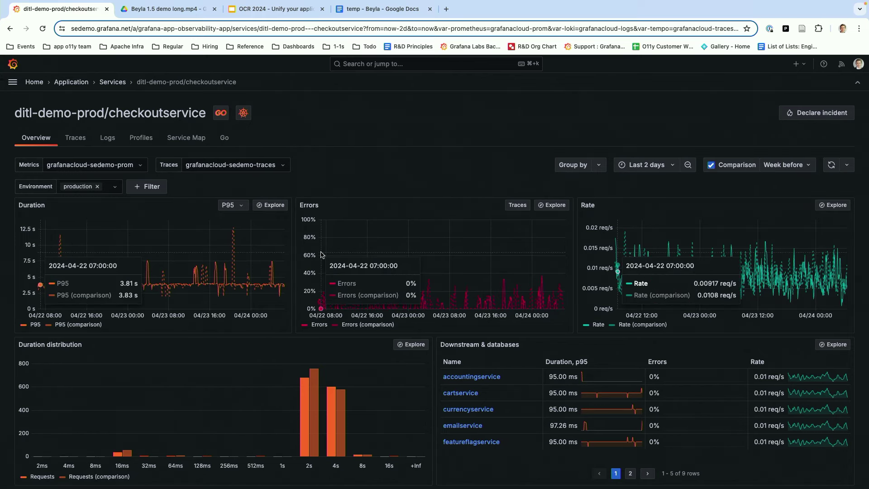
scroll(322, 253, down, 2)
scroll(321, 254, down, 5)
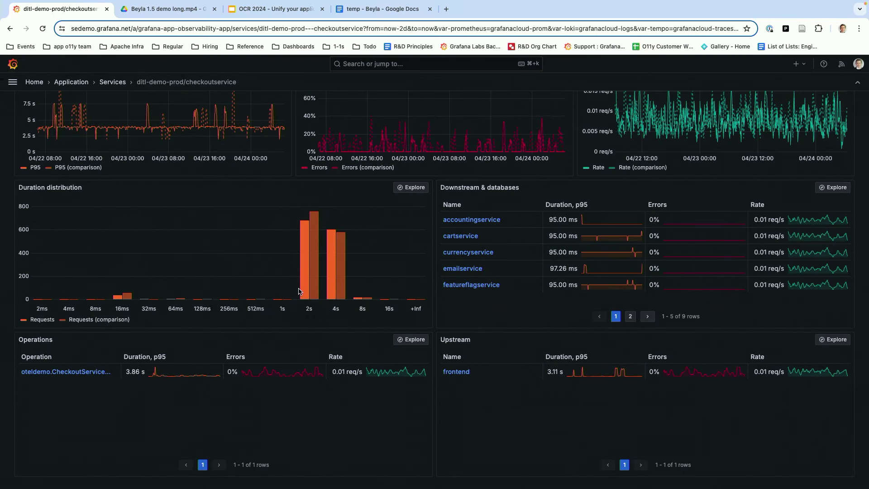
mouse_move(124, 296)
mouse_move(340, 294)
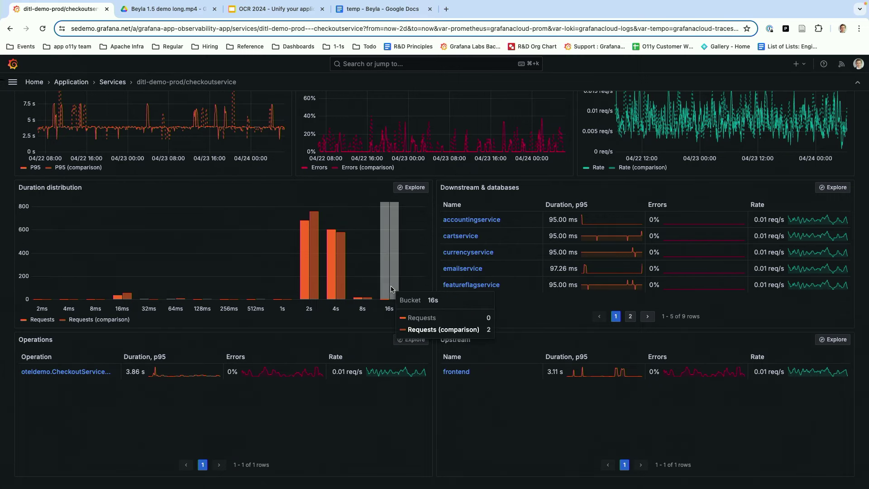
scroll(255, 267, up, 3)
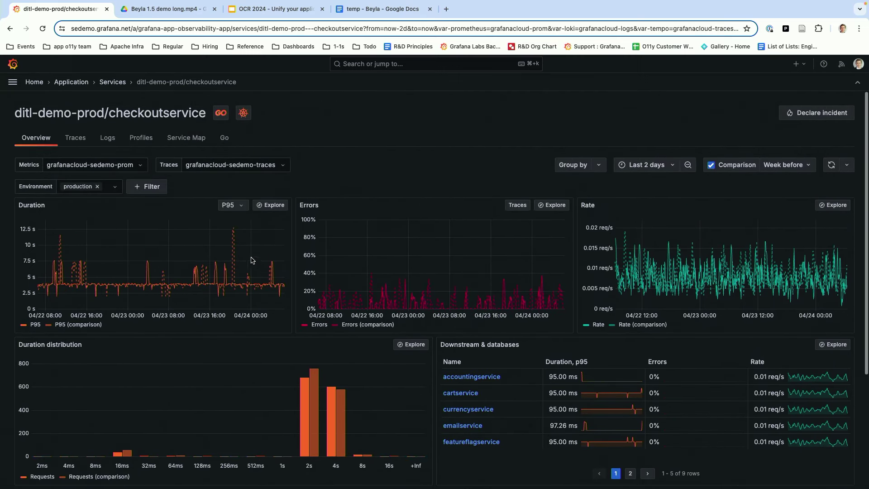
Step: Show checkoutservice traces filtered to status=error only
click(80, 144)
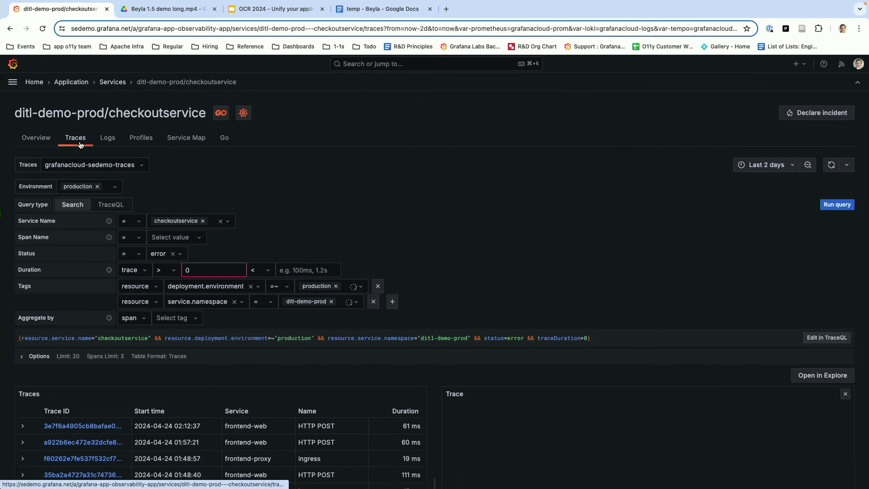
click(172, 254)
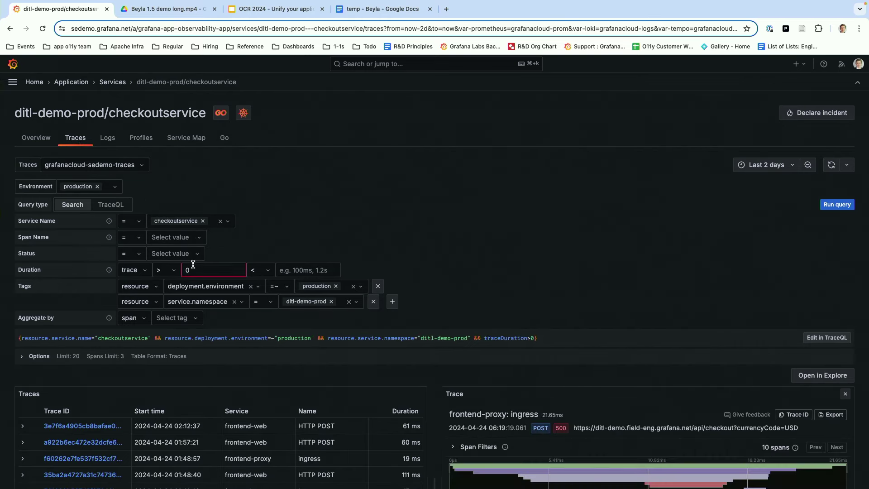
click(179, 256)
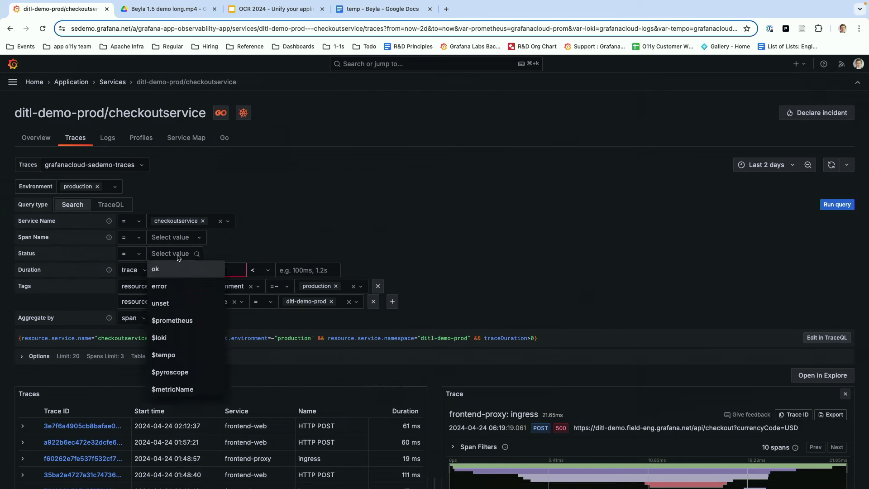
click(162, 286)
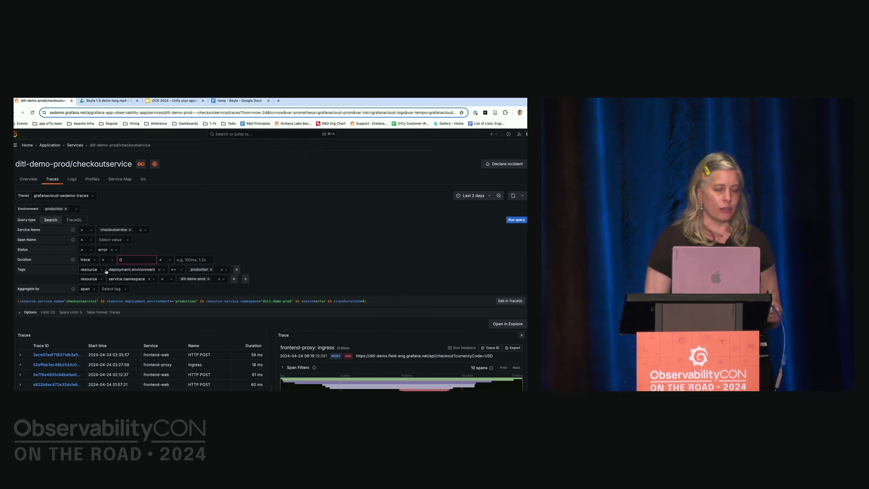
Step: Widen the trace panel and expand the failing GetProduct span's 'connection refused' error details
scroll(303, 248, down, 2)
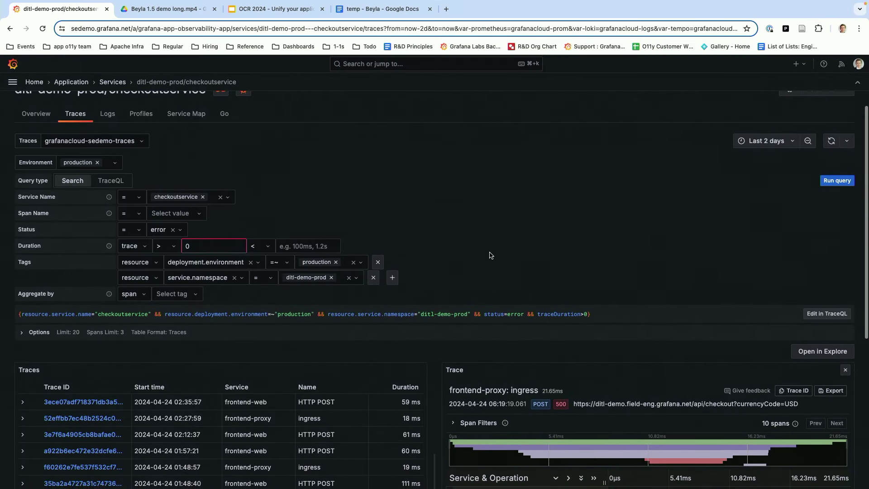
scroll(489, 255, down, 8)
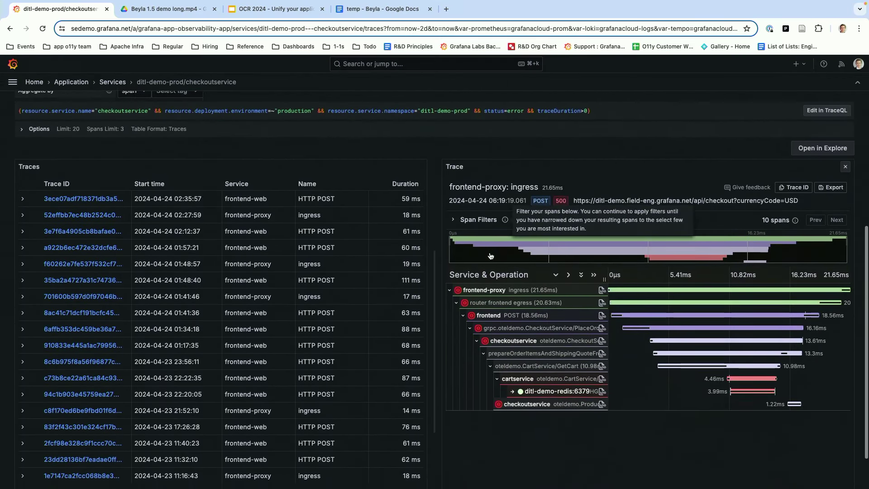
scroll(490, 255, down, 2)
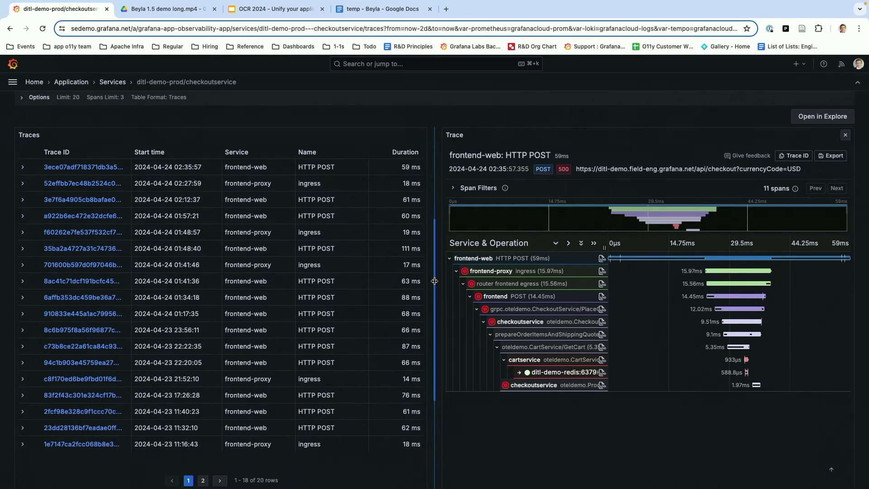
drag(434, 281, 243, 284)
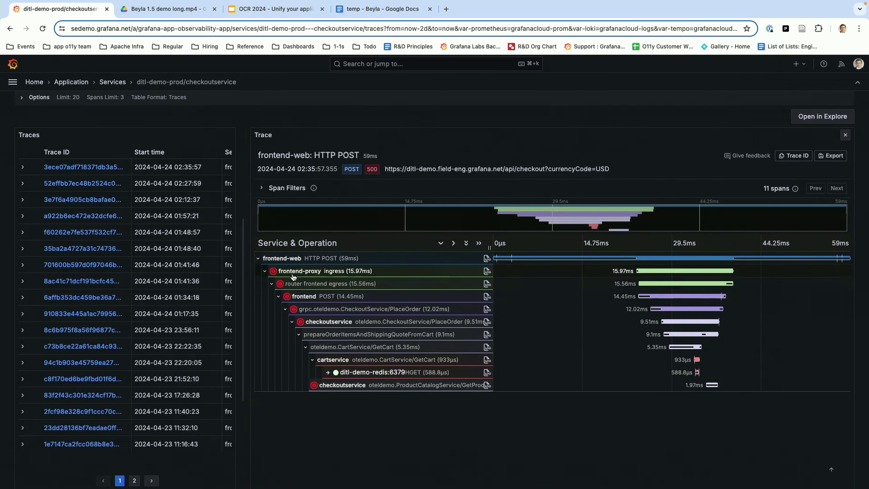
click(345, 387)
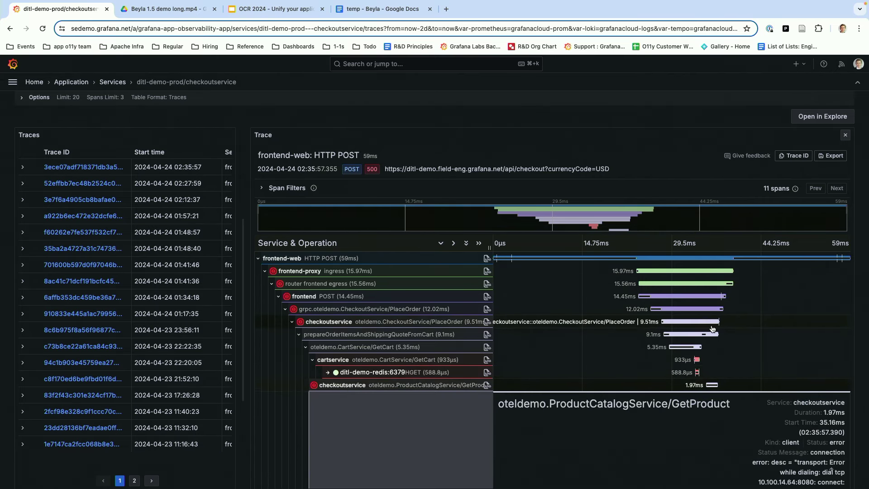
scroll(701, 437, down, 3)
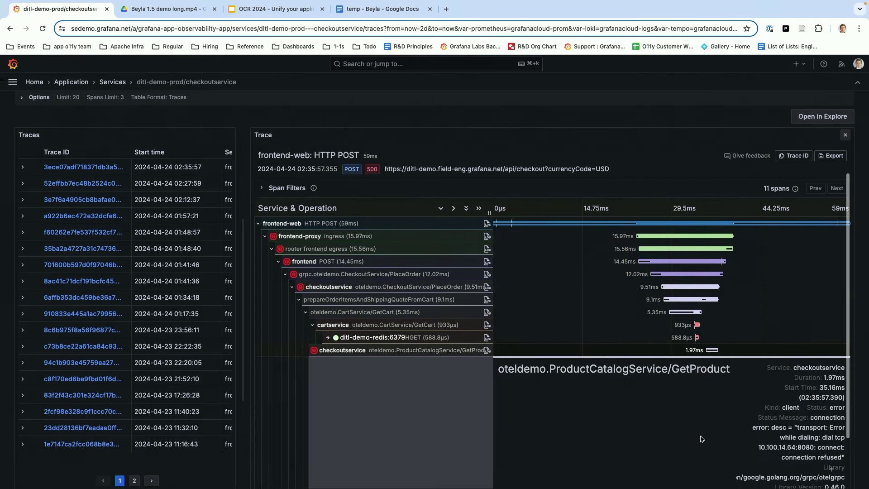
scroll(701, 439, down, 1)
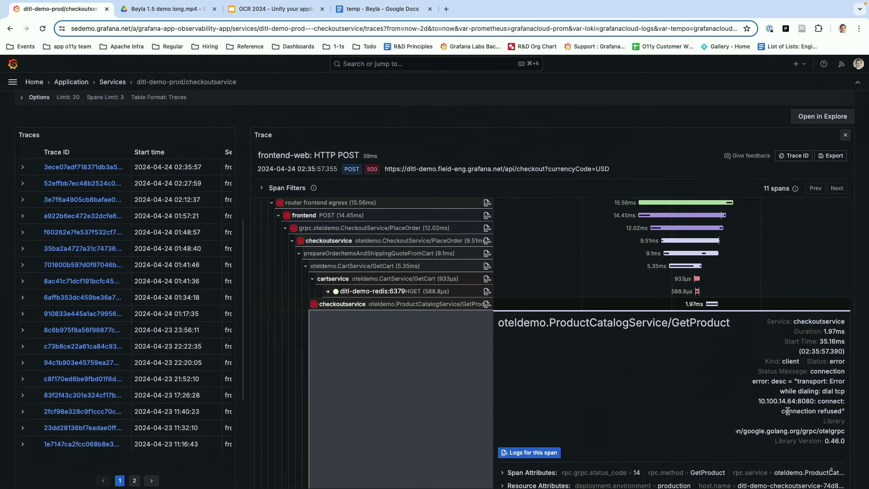
scroll(622, 387, down, 1)
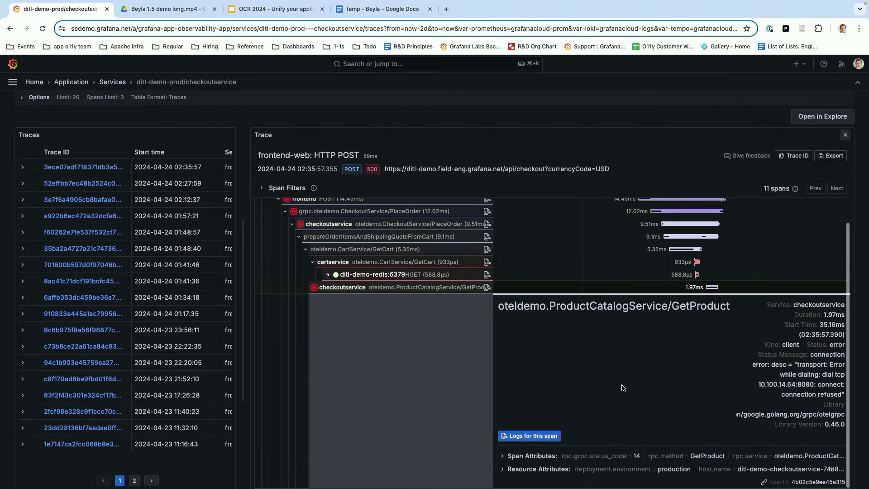
Step: Jump from the failing span to its checkoutservice log lines and scroll through them
click(528, 436)
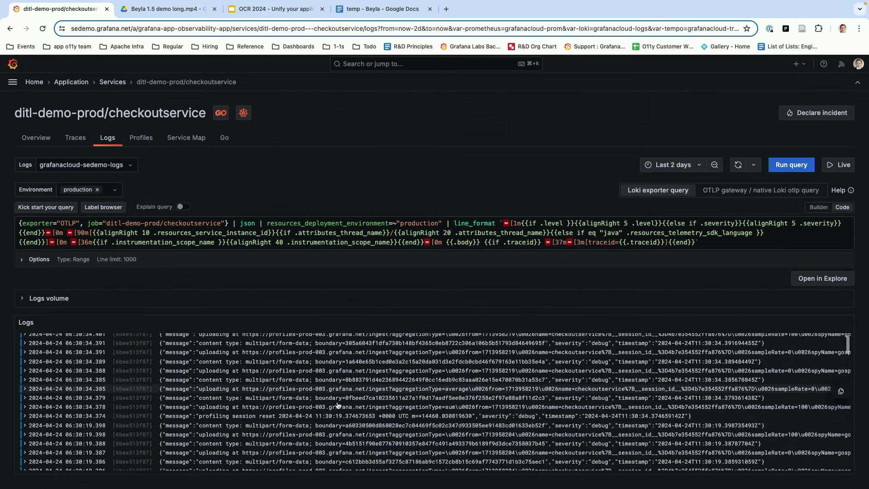
scroll(337, 405, down, 5)
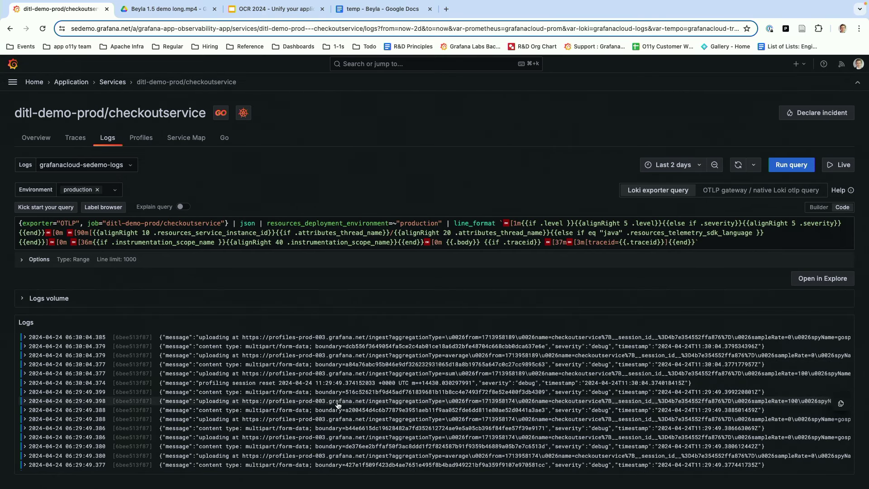
scroll(337, 404, up, 5)
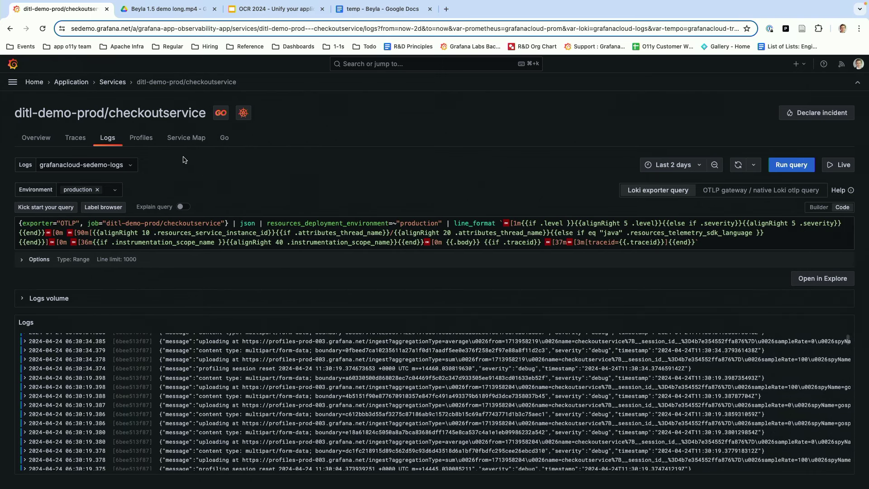
click(181, 138)
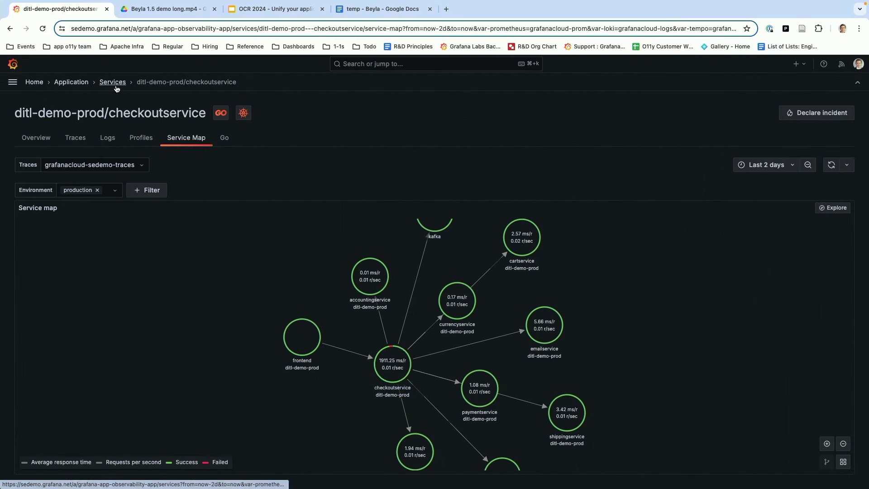
Step: Go back to the Services list and scroll to productcatalogservice at 24.5% errors
click(80, 146)
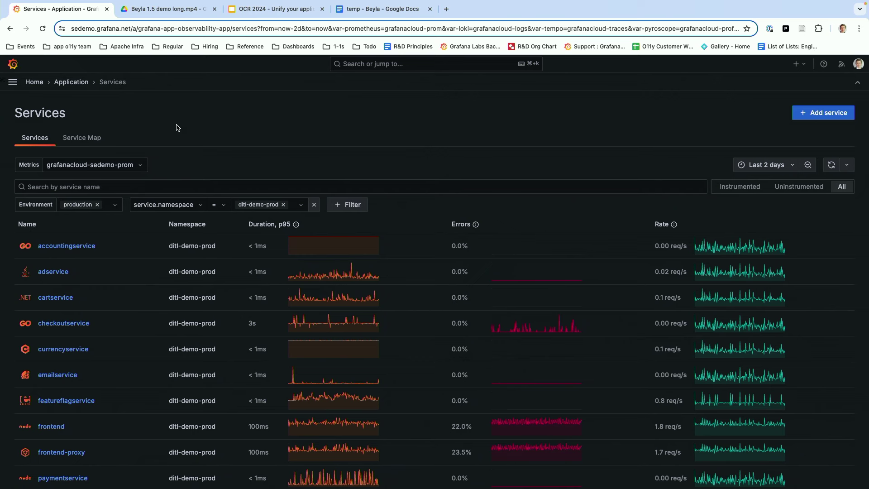
scroll(223, 281, down, 3)
scroll(223, 281, down, 1)
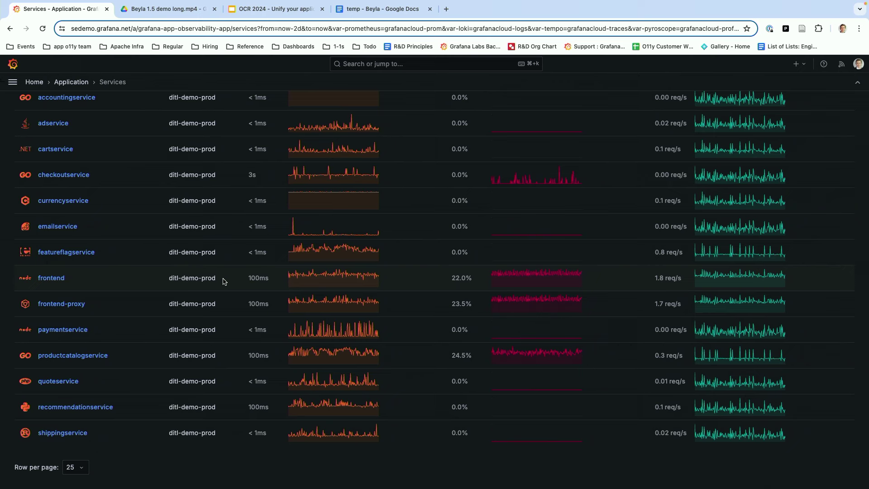
Step: Open productcatalogservice and review its downstream featureflagservice and productcatalog_postgres at 0% errors
click(59, 356)
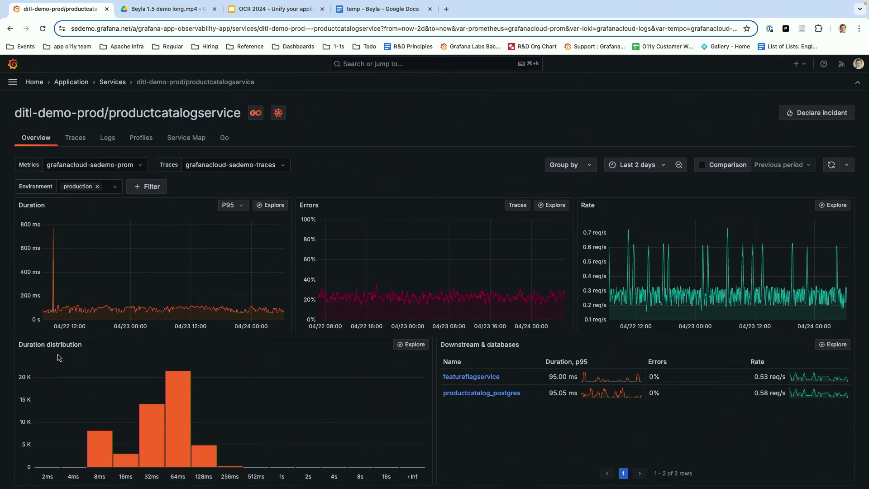
scroll(313, 345, down, 3)
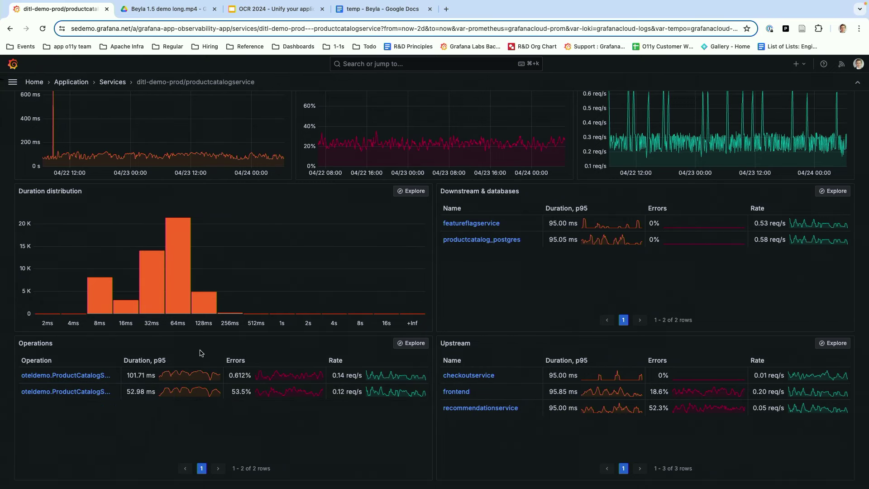
scroll(201, 352, up, 5)
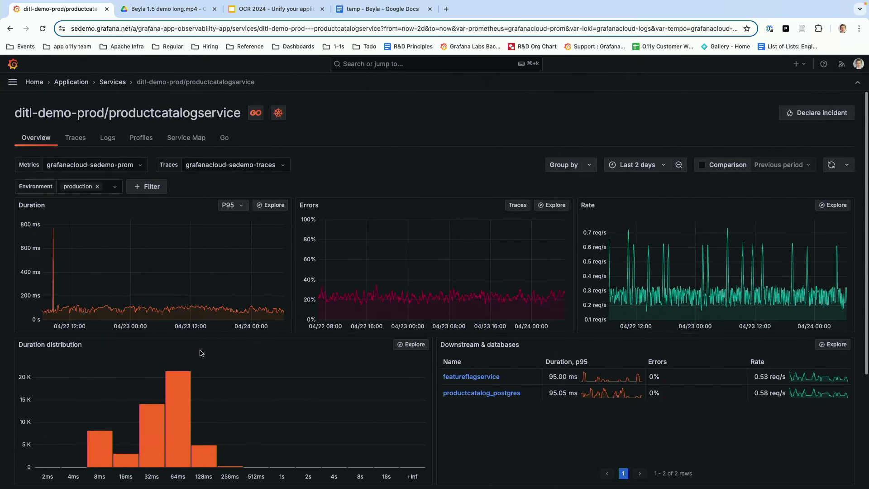
click(278, 114)
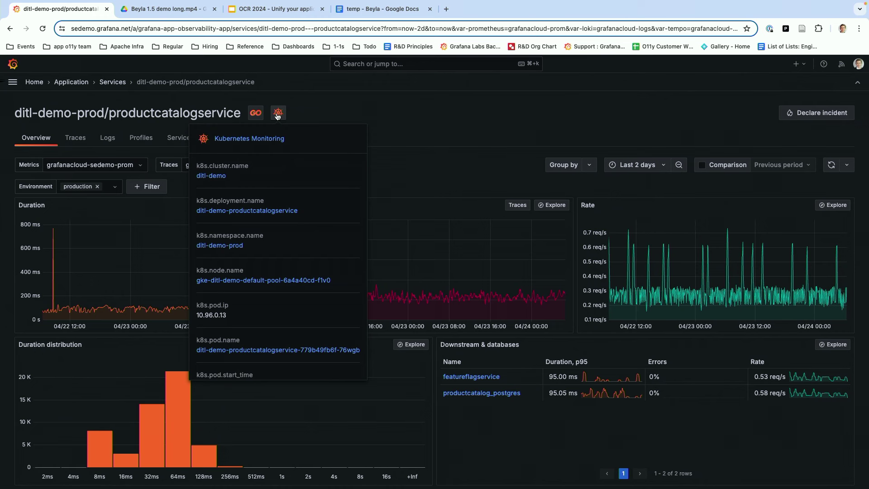
click(274, 351)
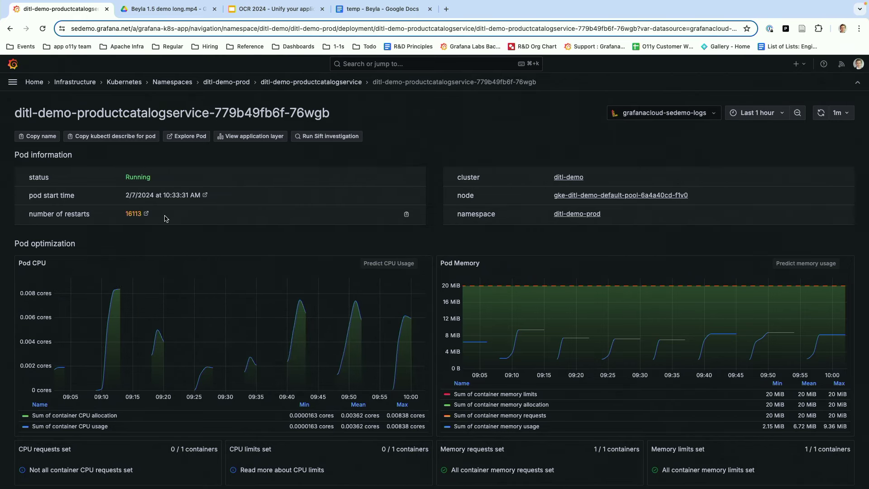
scroll(204, 323, down, 7)
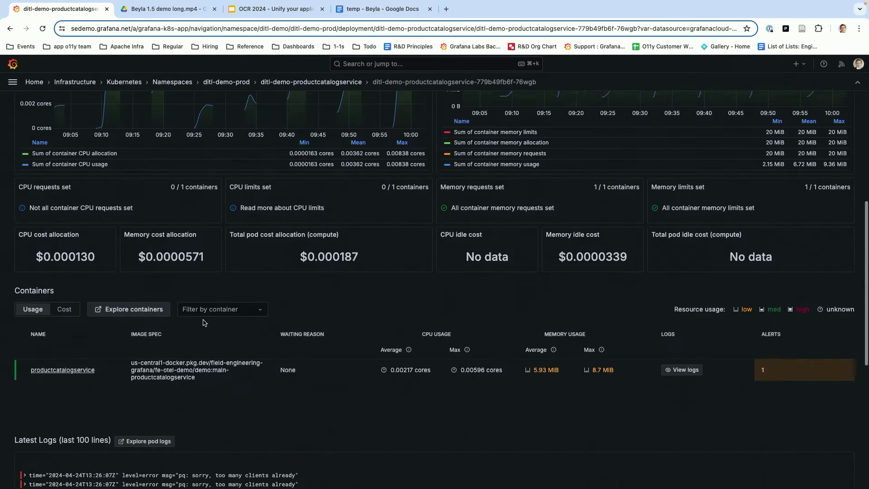
scroll(204, 322, down, 2)
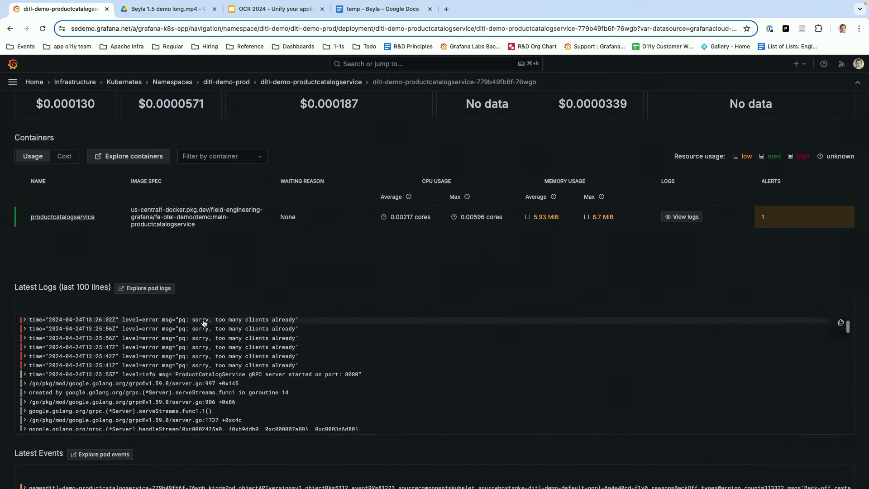
scroll(299, 342, down, 3)
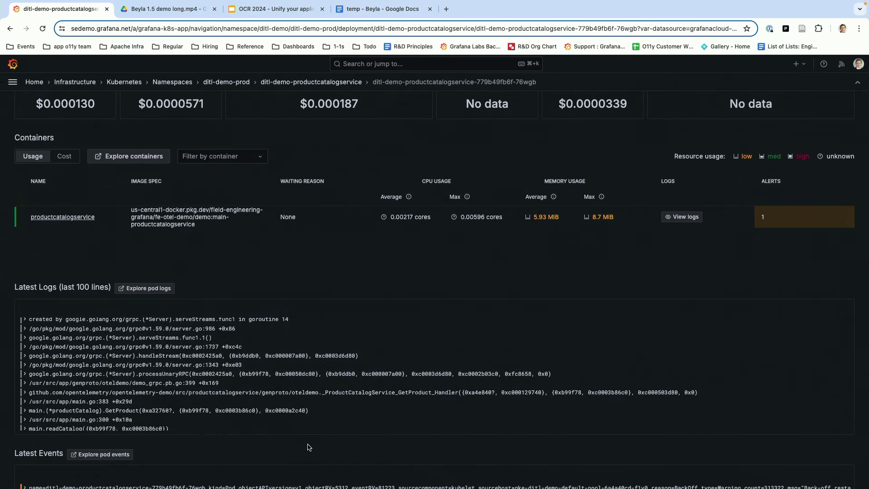
scroll(307, 447, down, 2)
scroll(308, 447, down, 1)
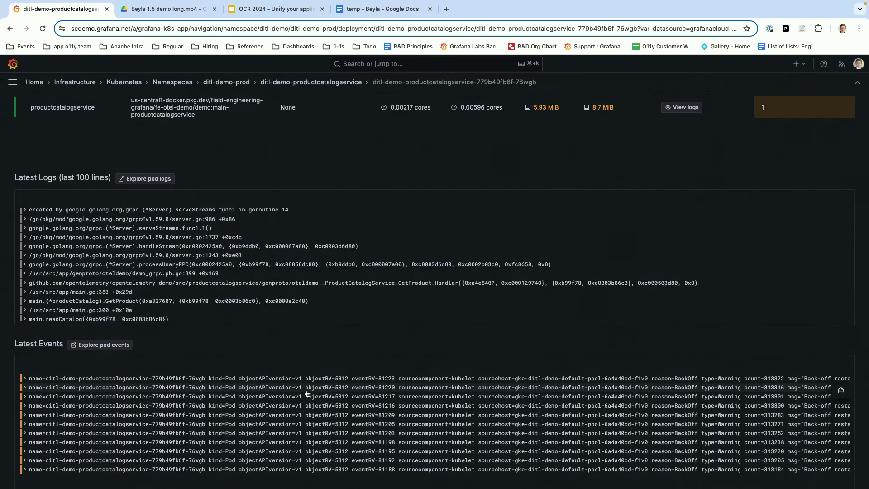
scroll(285, 277, down, 5)
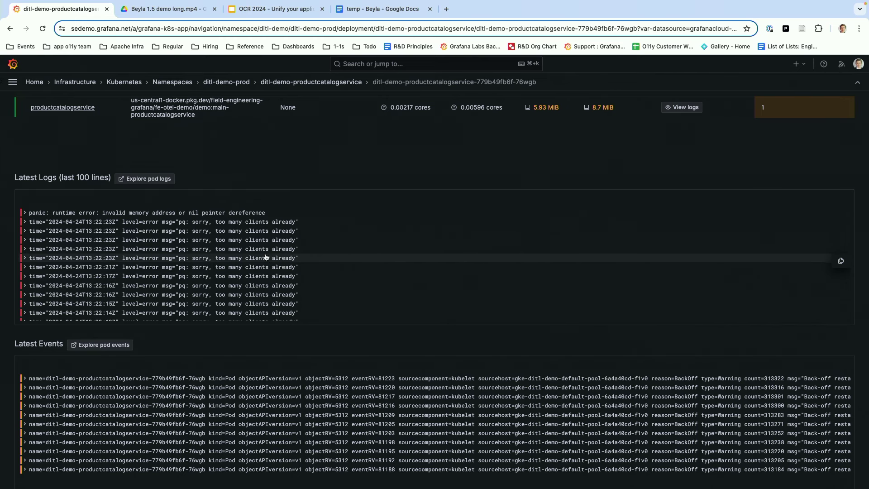
scroll(266, 257, up, 10)
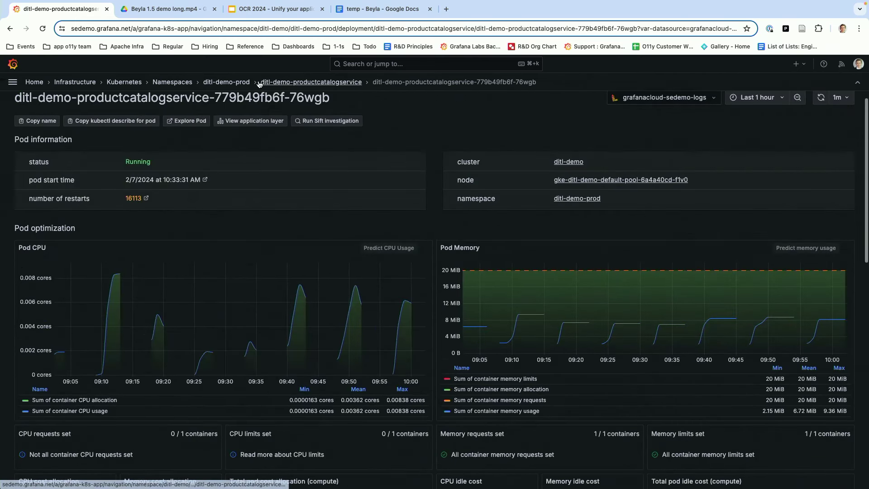
key(alt+Left)
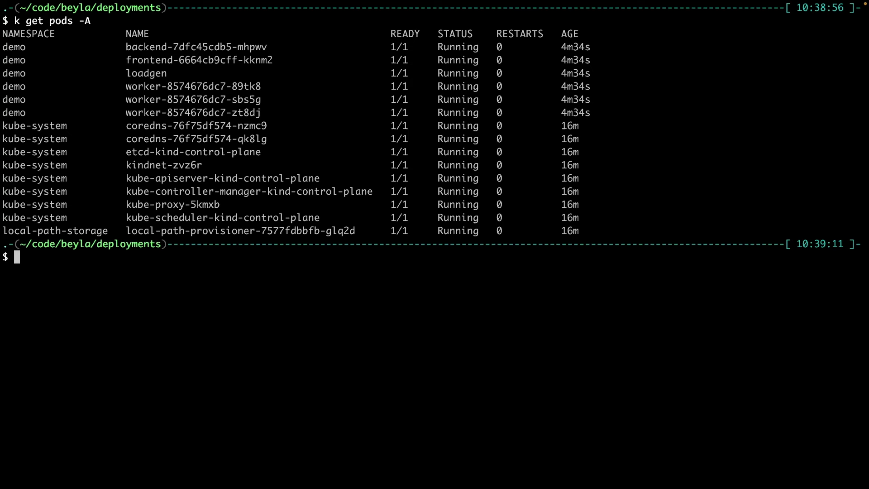
Step: Clear the terminal and display configuration.yml with bat
drag(2, 44, 631, 114)
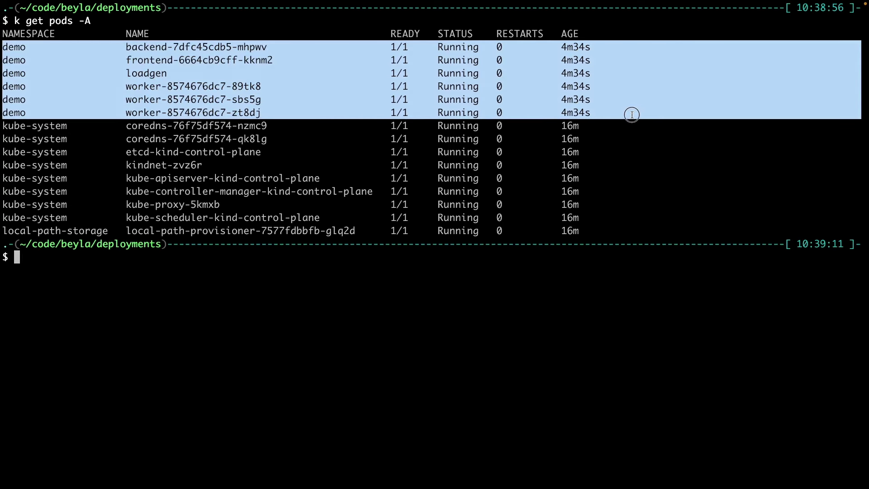
click(341, 293)
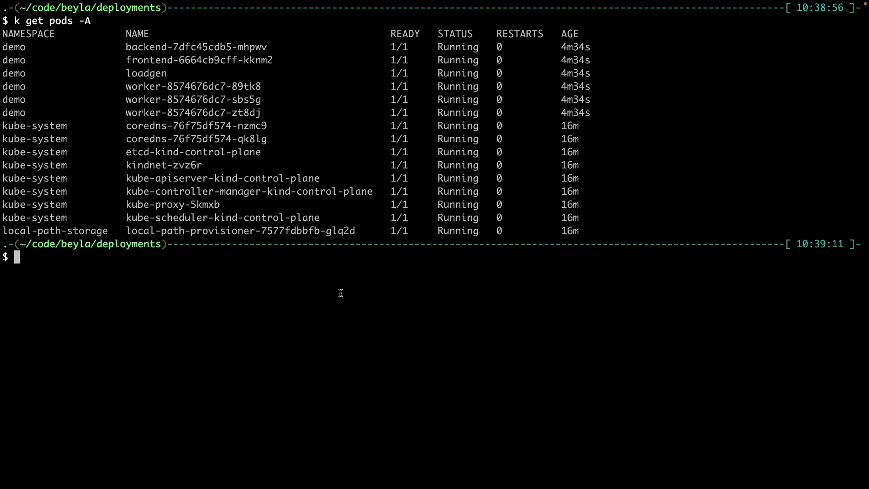
key(ctrl+l)
text(bat configuration.yml)
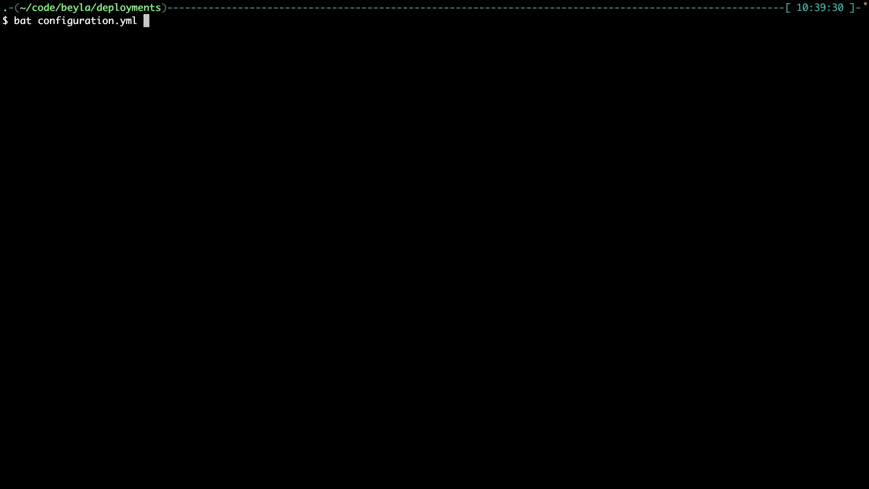
key(Return)
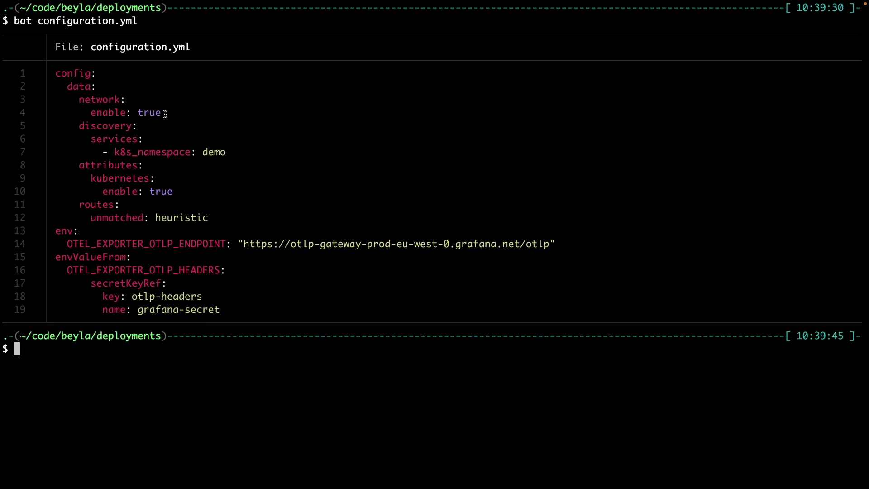
Step: Highlight the network enable: true, demo-namespace discovery, Kubernetes attributes and heuristic routes settings
drag(185, 113, 136, 102)
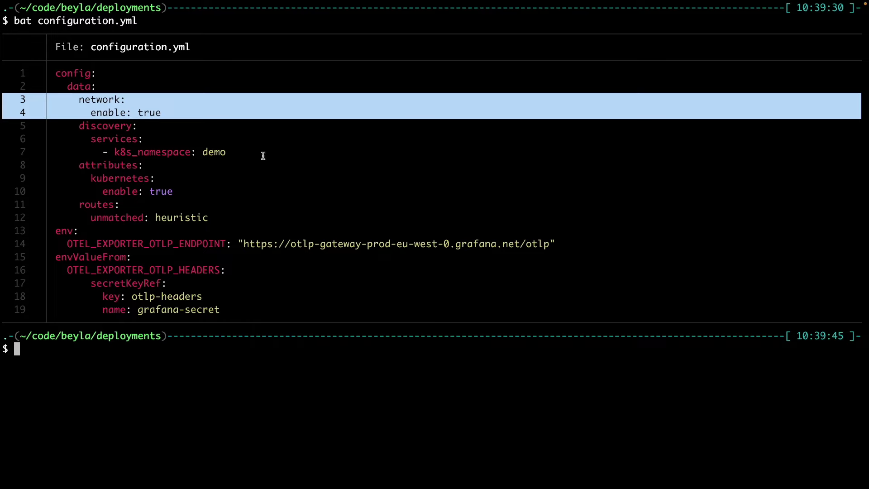
drag(263, 155, 1, 127)
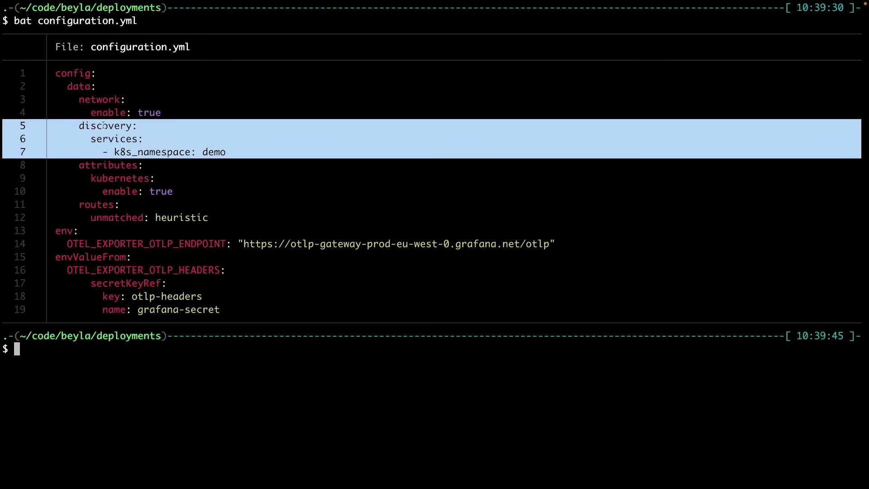
double_click(216, 153)
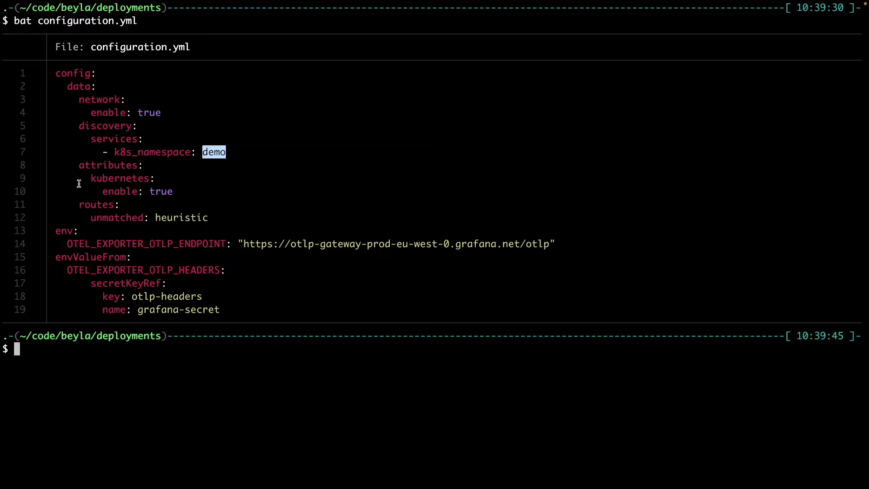
drag(250, 153, 2, 127)
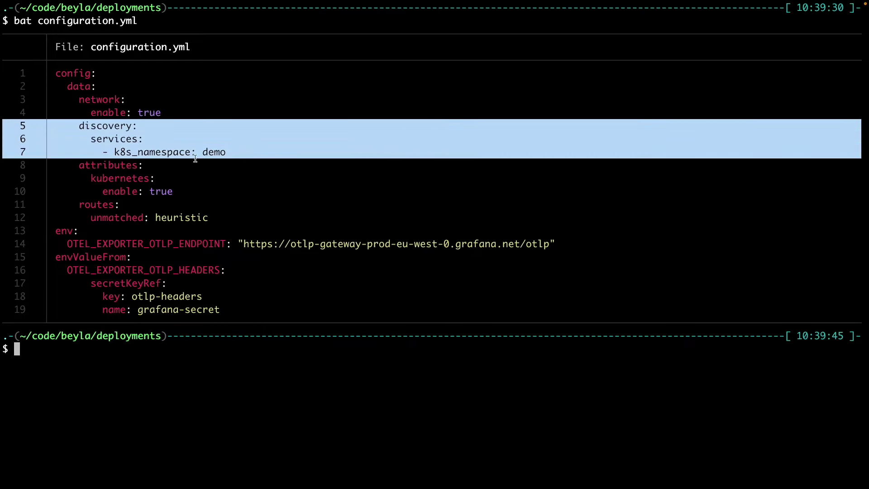
drag(190, 191, 4, 164)
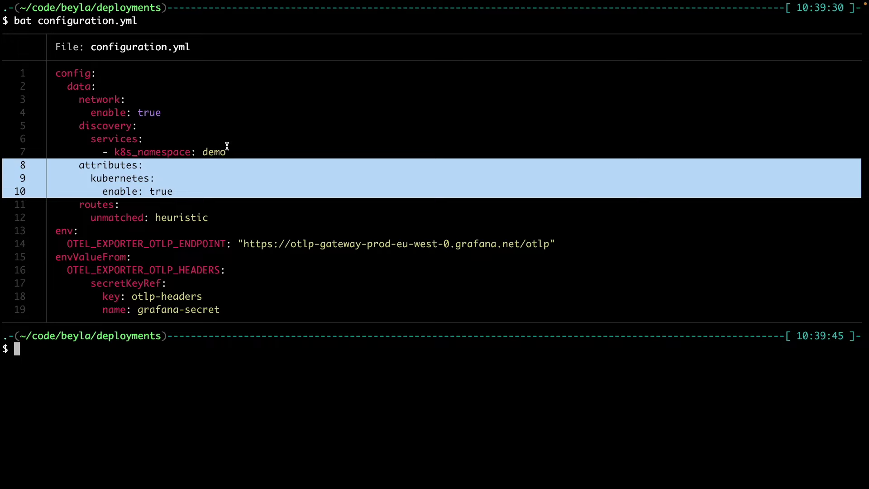
drag(226, 218, 1, 208)
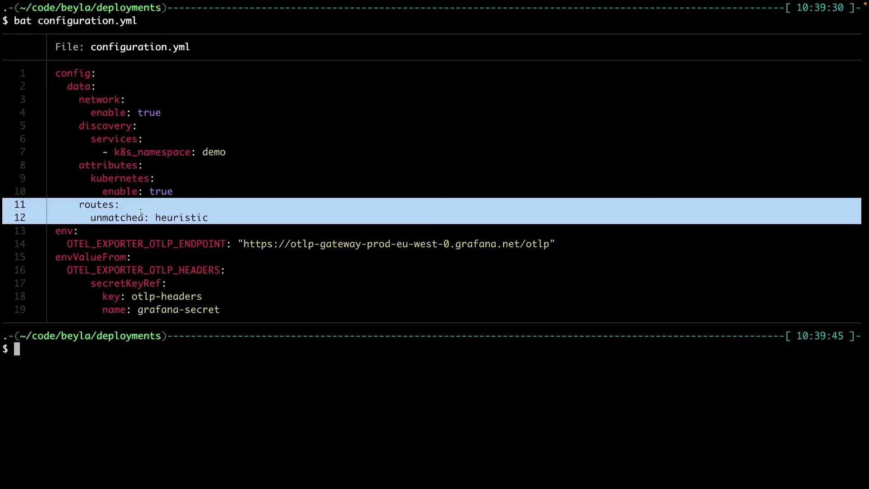
Step: Highlight the OTLP export settings, including the endpoint variable and headers secret reference
drag(235, 309, 136, 245)
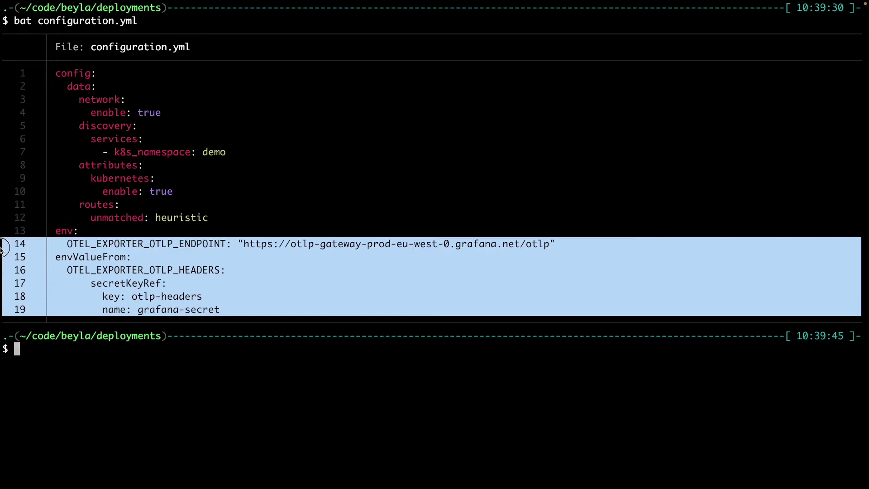
double_click(152, 244)
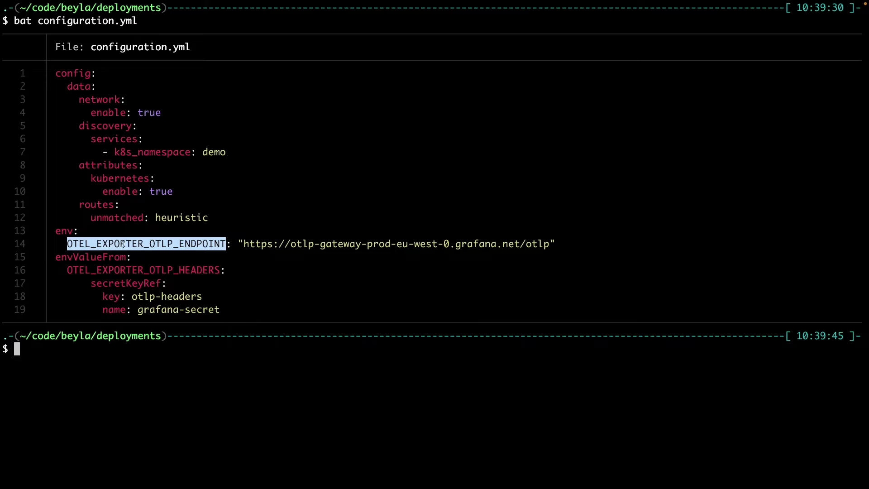
drag(232, 304, 118, 271)
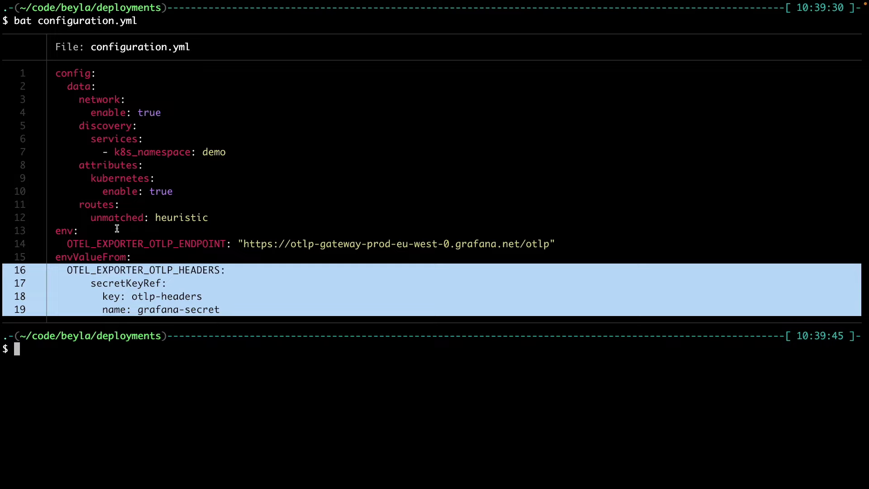
click(279, 198)
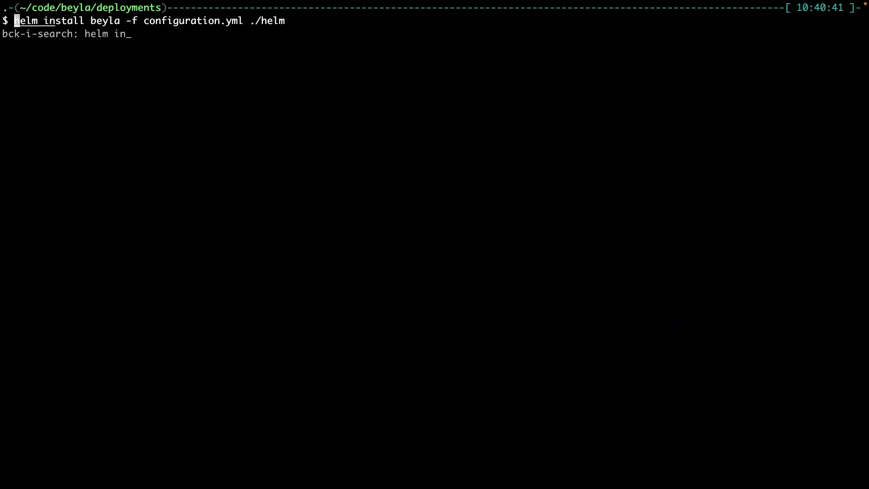
Step: Run helm install beyla -f configuration.yml ./helm and follow the Beyla pod's logs
key(Right)
key(Right)
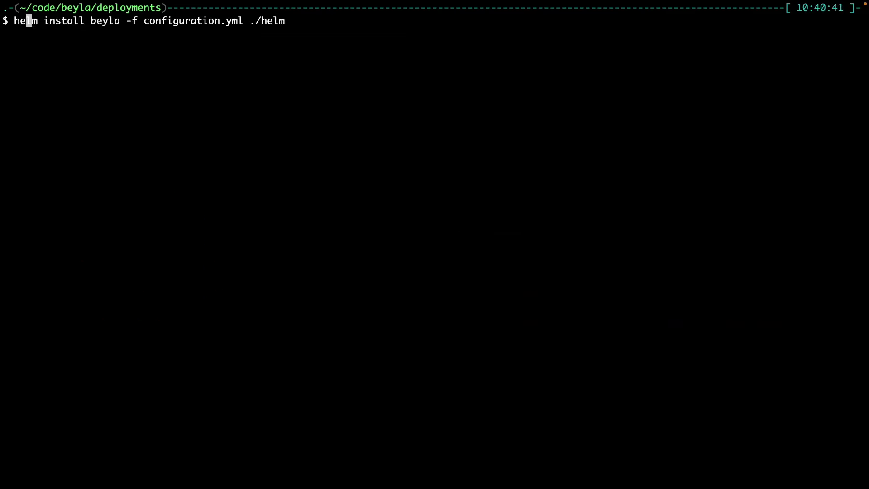
key(Return)
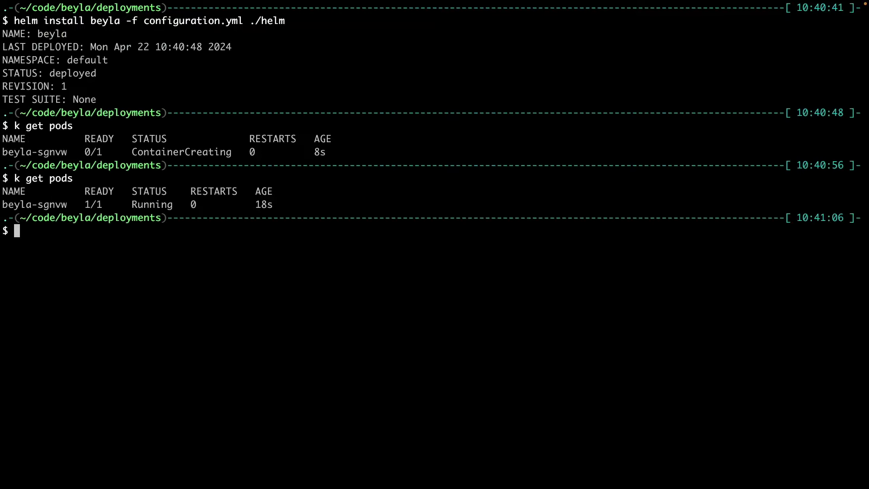
text(k logs -f be)
key(Tab)
key(Return)
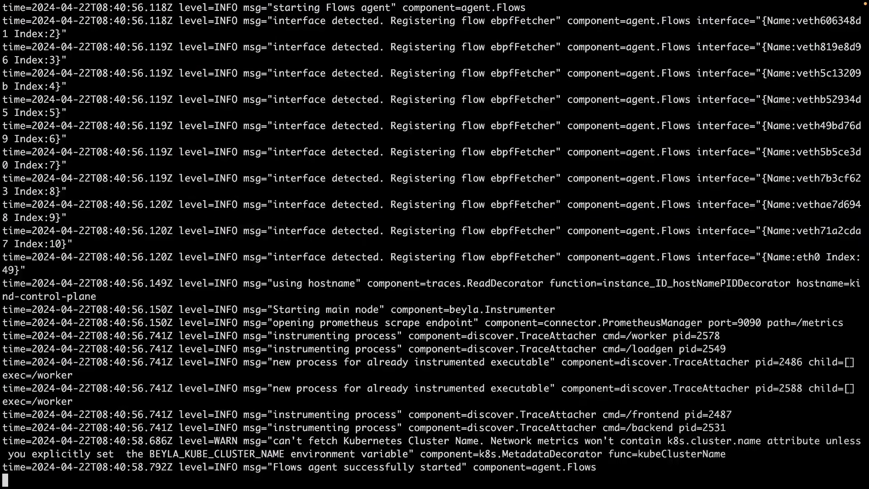
Step: Highlight the Prometheus endpoint, instrumented process and detected network interface log lines
scroll(297, 135, up, 10)
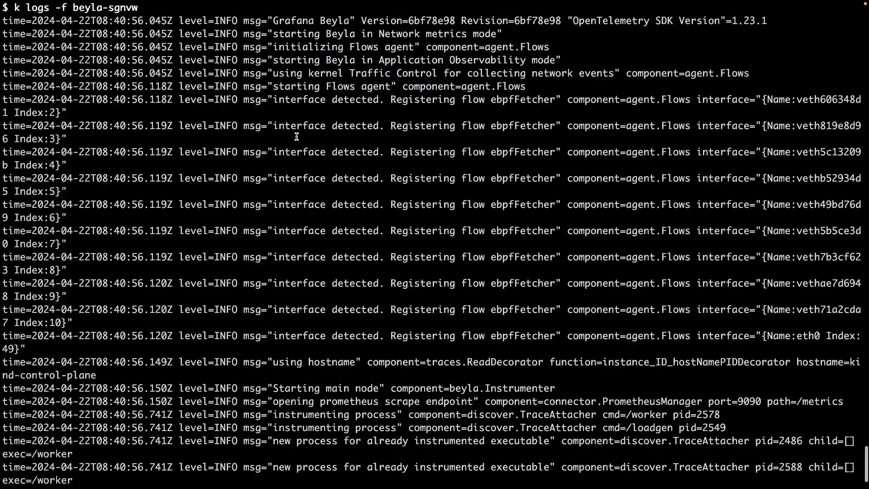
scroll(296, 136, down, 10)
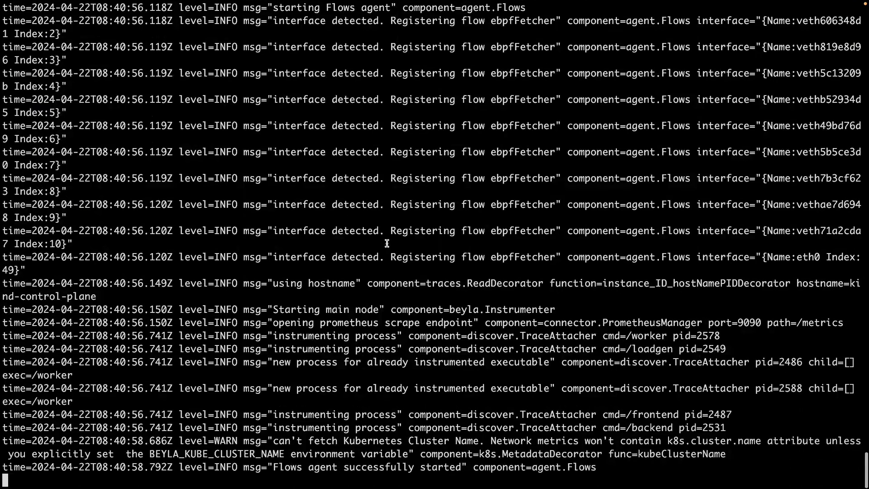
drag(732, 349, 4, 323)
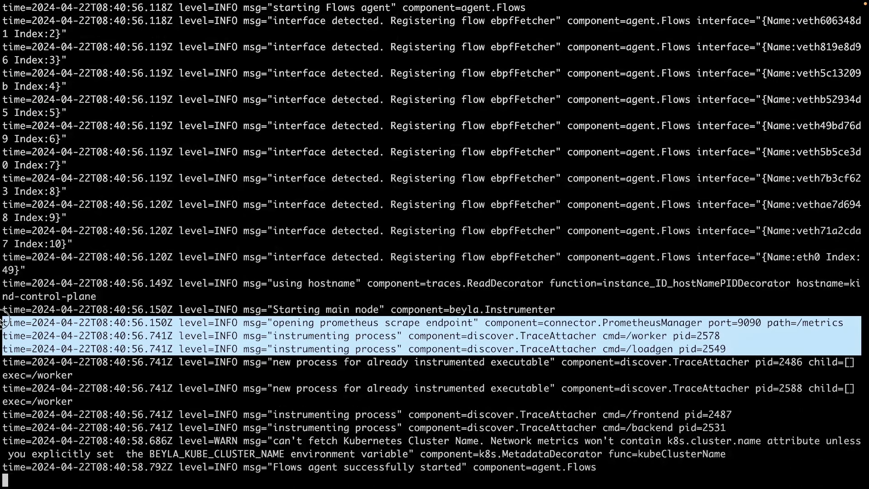
drag(313, 284, 2, 64)
click(369, 221)
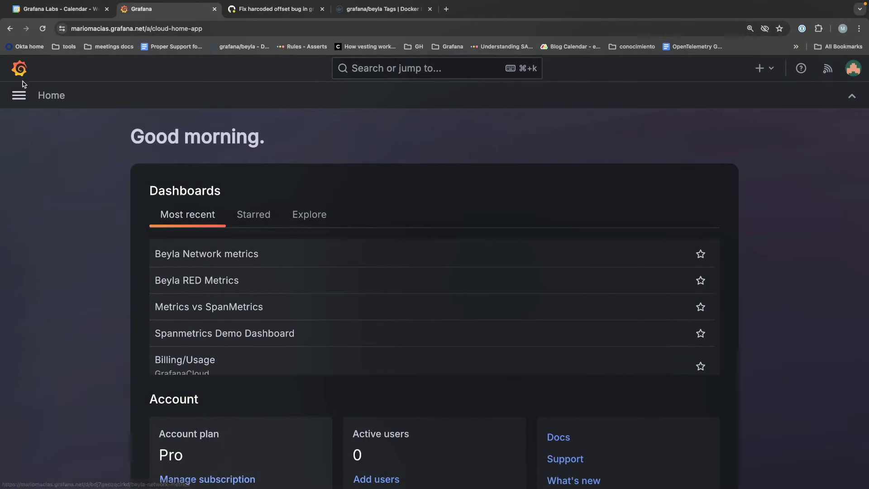
Step: Go to Application Observability to list the demo backend, frontend, loadgen and worker services
click(19, 95)
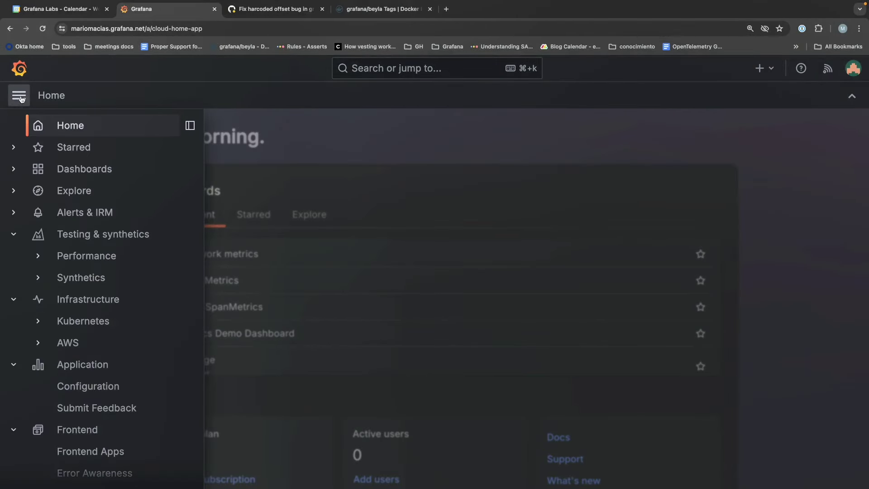
click(97, 369)
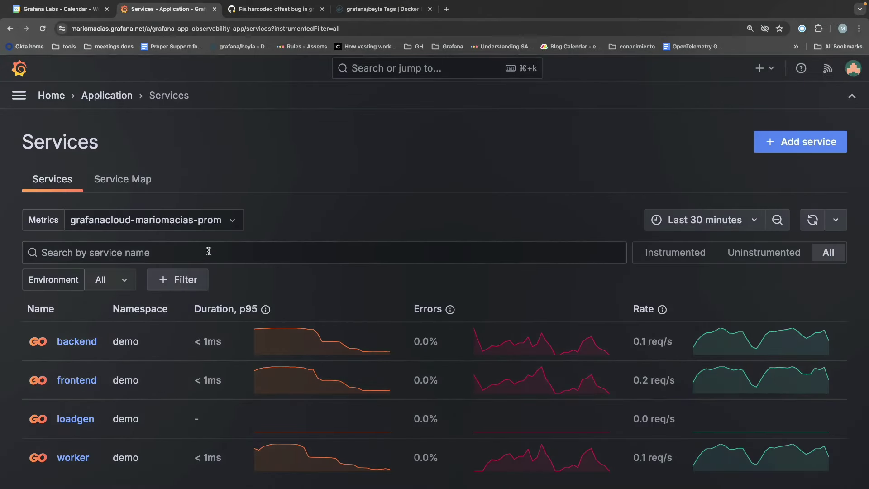
scroll(192, 256, down, 1)
scroll(192, 255, down, 1)
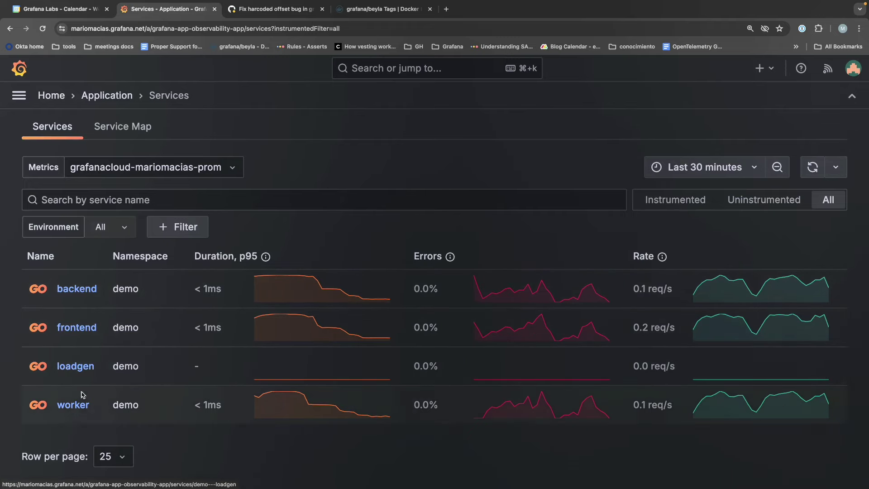
Step: Open the demo/backend service overview and view its service map
click(88, 293)
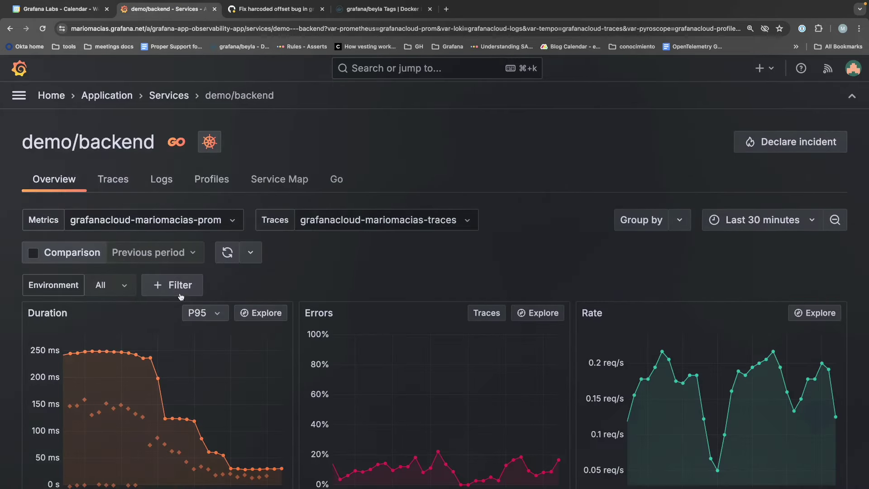
scroll(175, 294, down, 9)
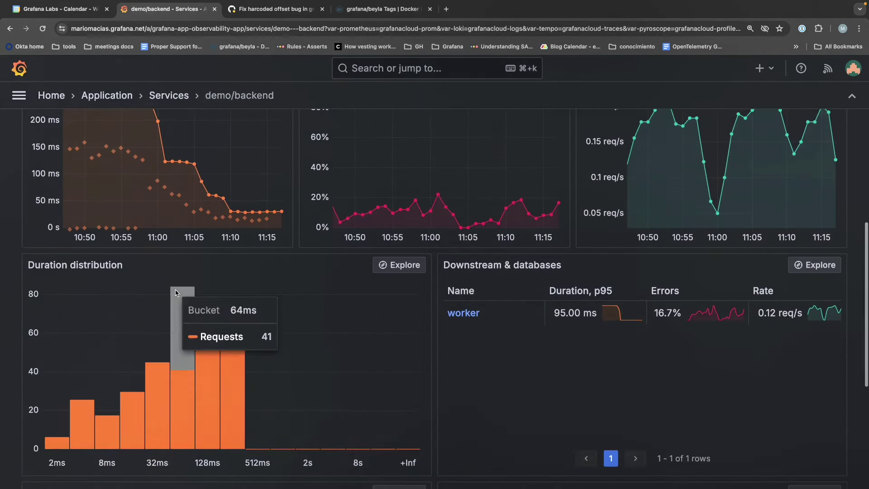
scroll(176, 293, up, 9)
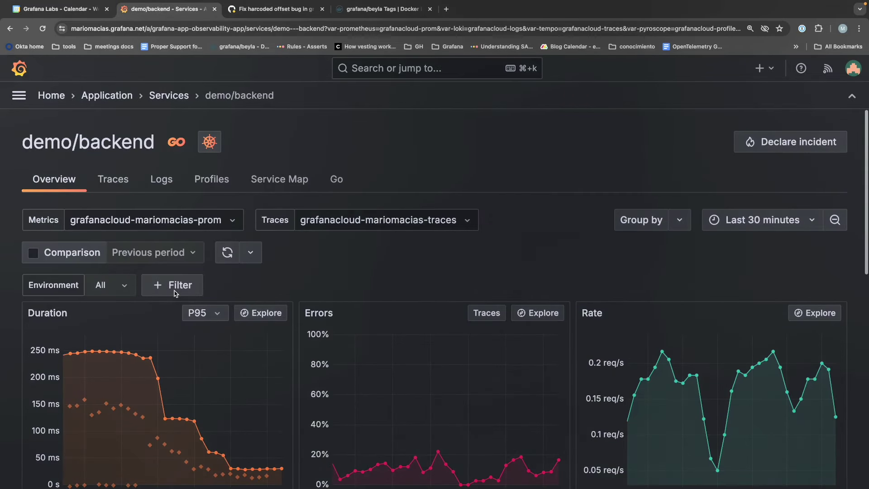
click(269, 181)
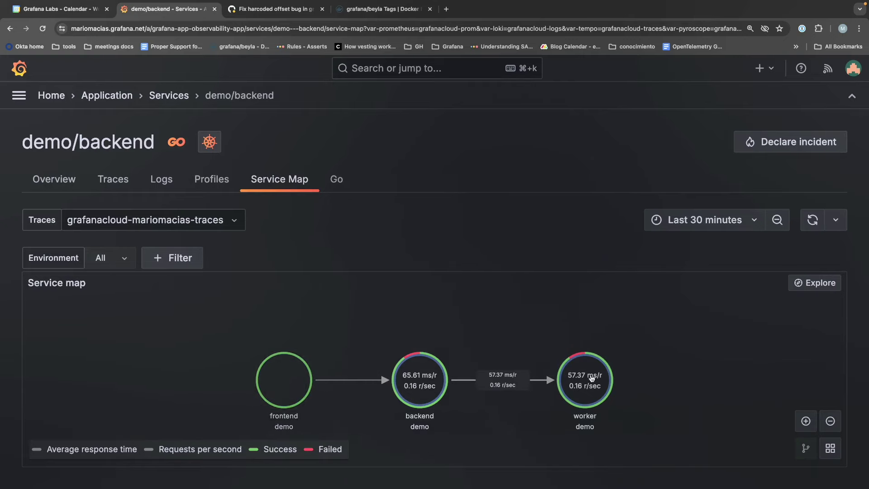
Step: Inspect the latest 12-span loadgen POST trace crossing frontend, backend and worker
click(114, 180)
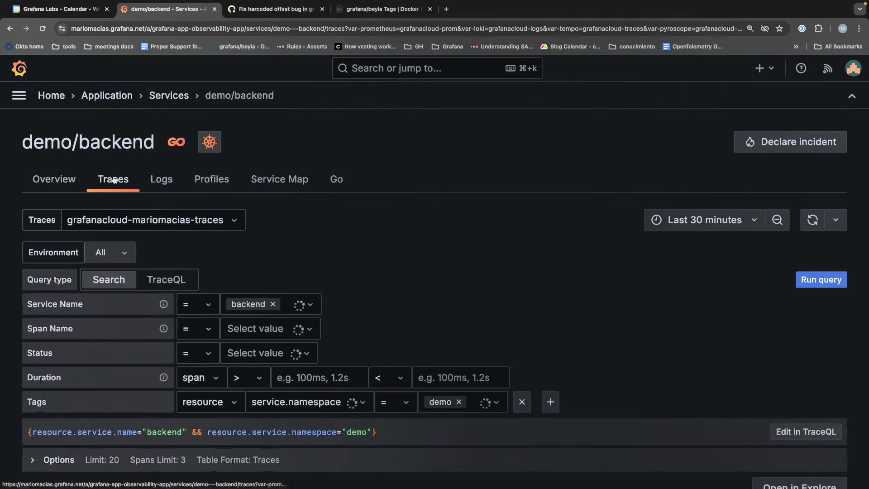
scroll(315, 213, down, 3)
scroll(315, 214, down, 5)
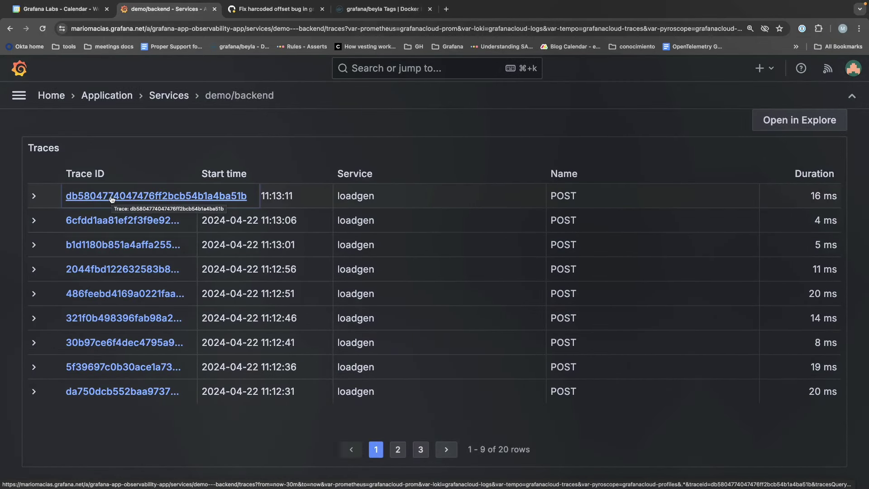
click(112, 200)
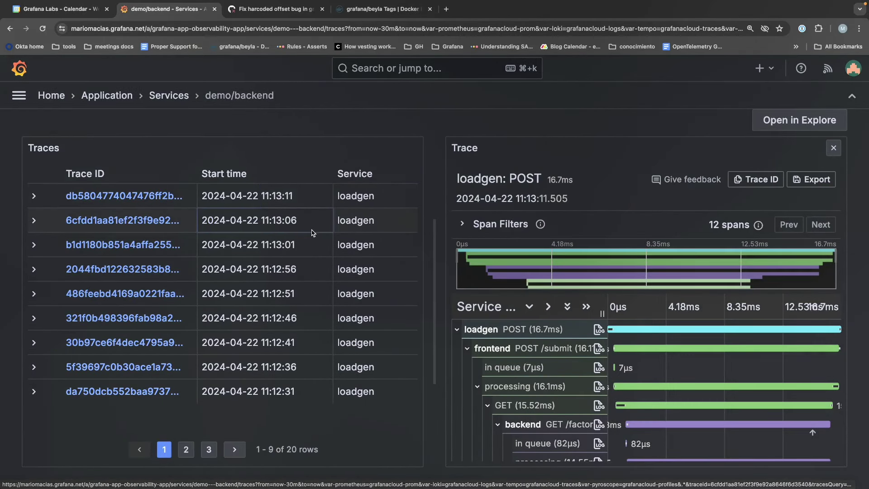
scroll(494, 294, down, 2)
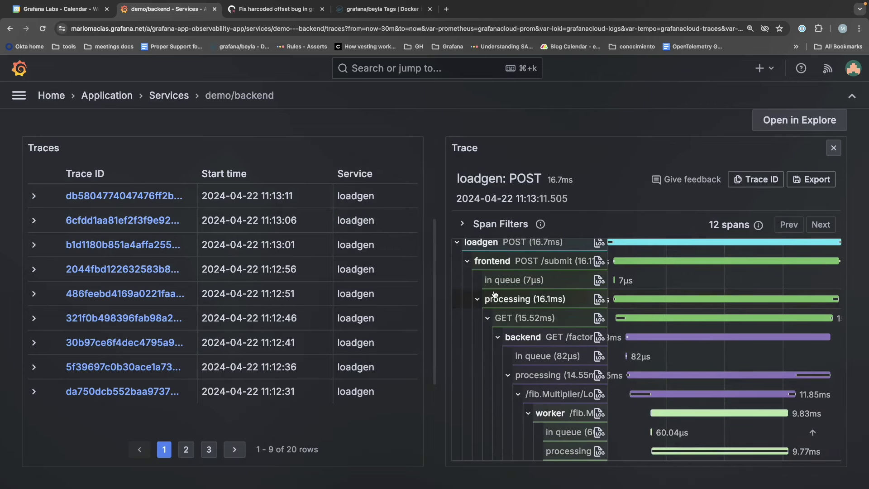
scroll(495, 295, up, 2)
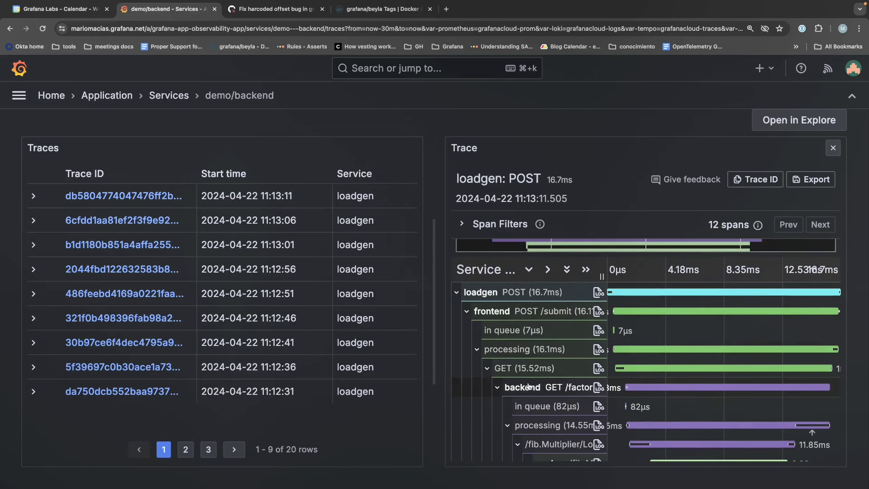
scroll(527, 385, down, 2)
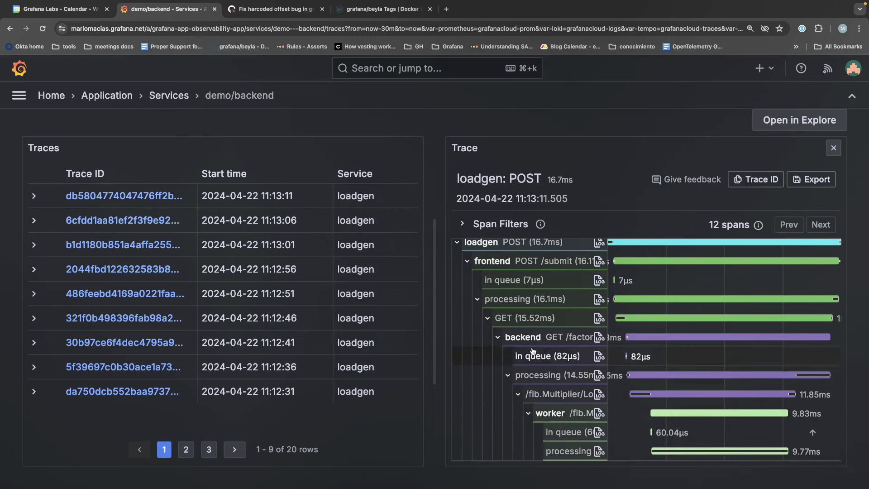
scroll(502, 285, up, 2)
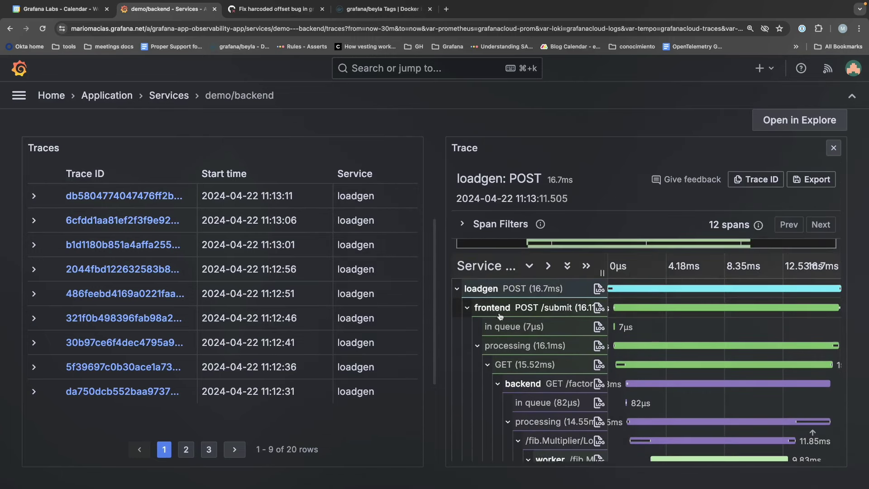
scroll(529, 362, down, 2)
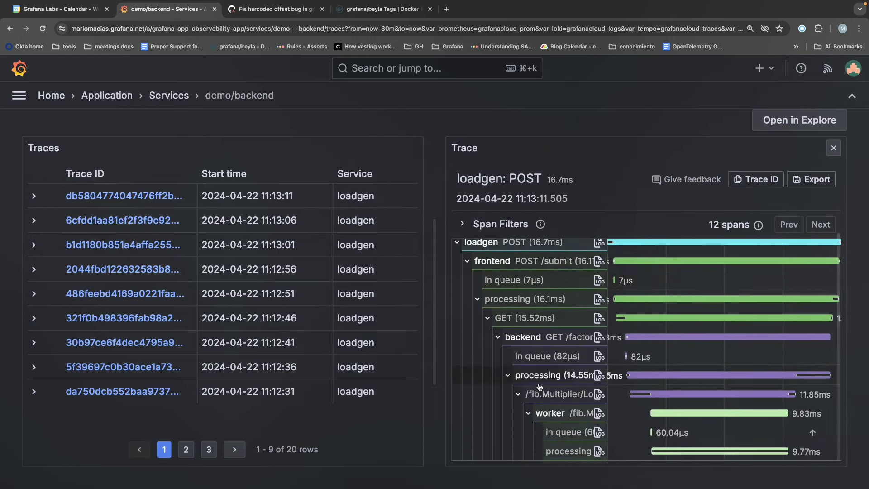
scroll(550, 384, up, 4)
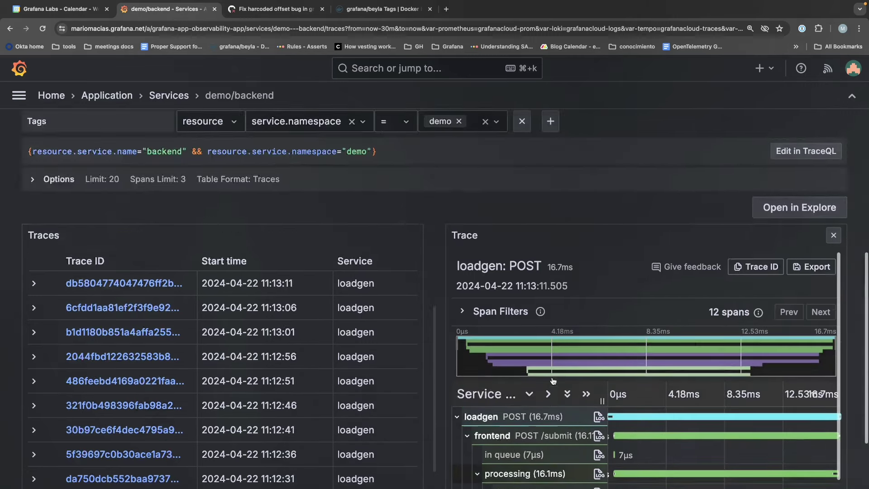
scroll(552, 380, up, 6)
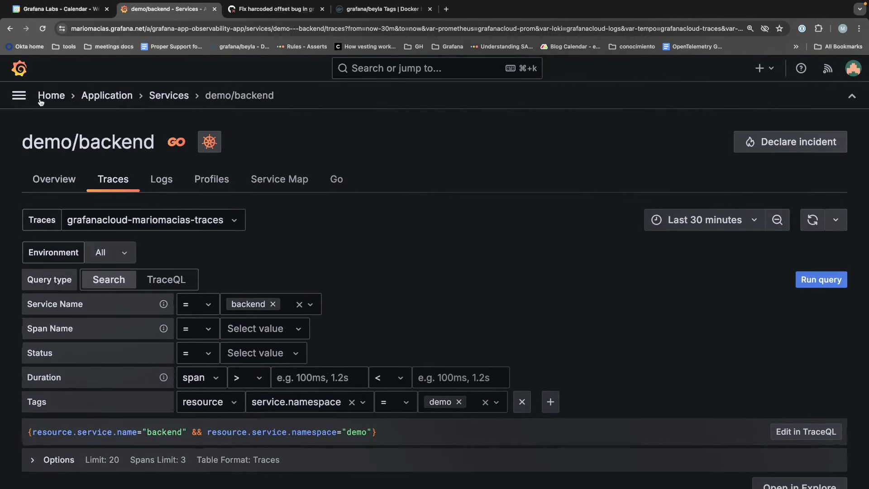
Step: Query beyla_network_flow_bytes in Explore and review the 15 returned network flow series
click(19, 95)
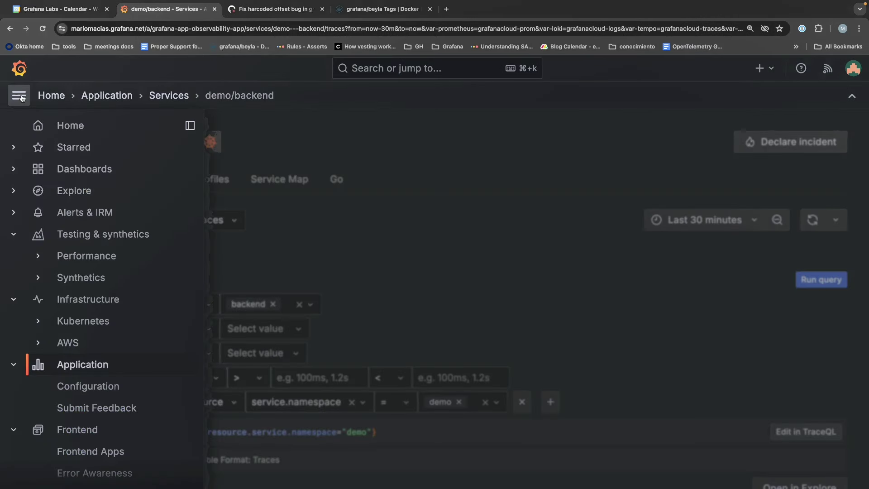
click(73, 190)
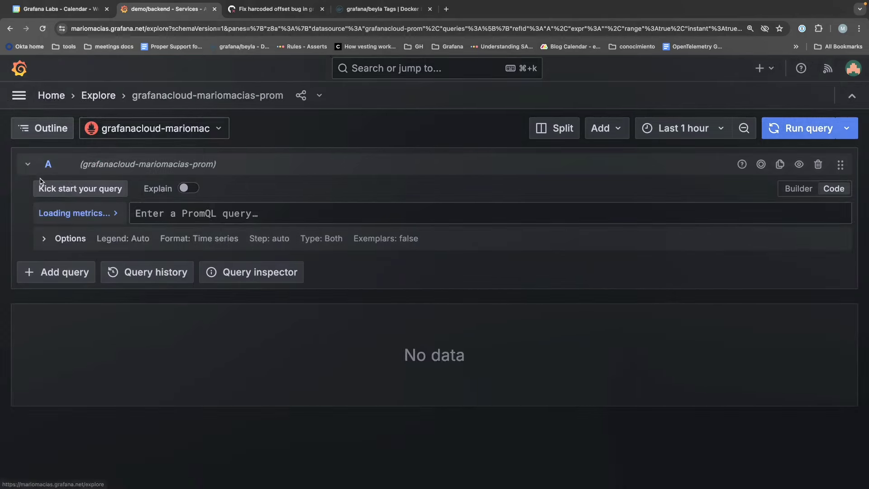
click(220, 216)
text(b)
key(Down)
key(Return)
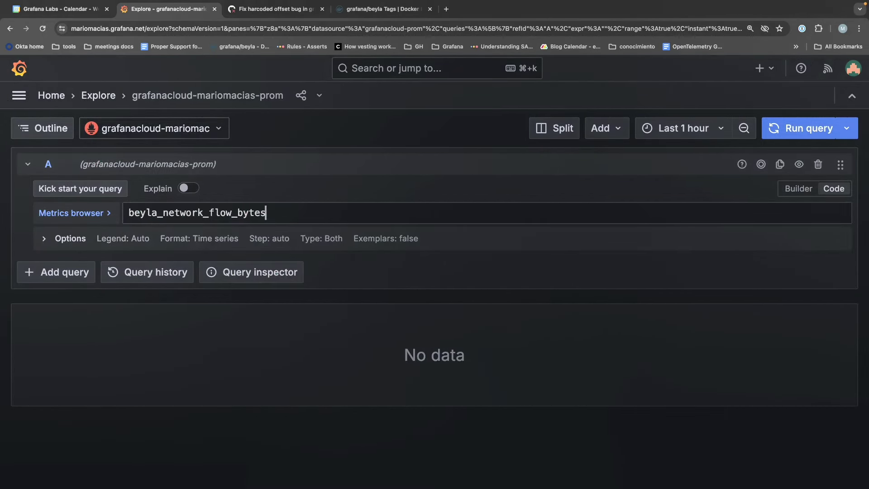
click(797, 129)
scroll(335, 197, down, 5)
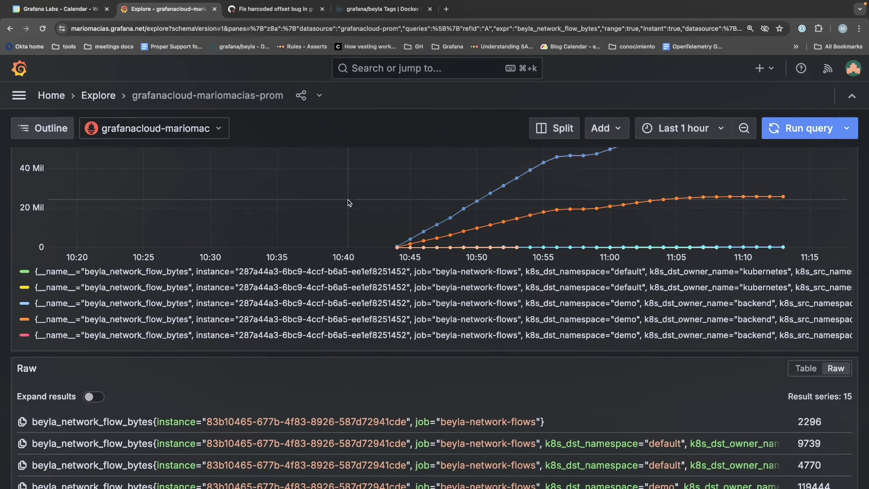
scroll(348, 203, down, 1)
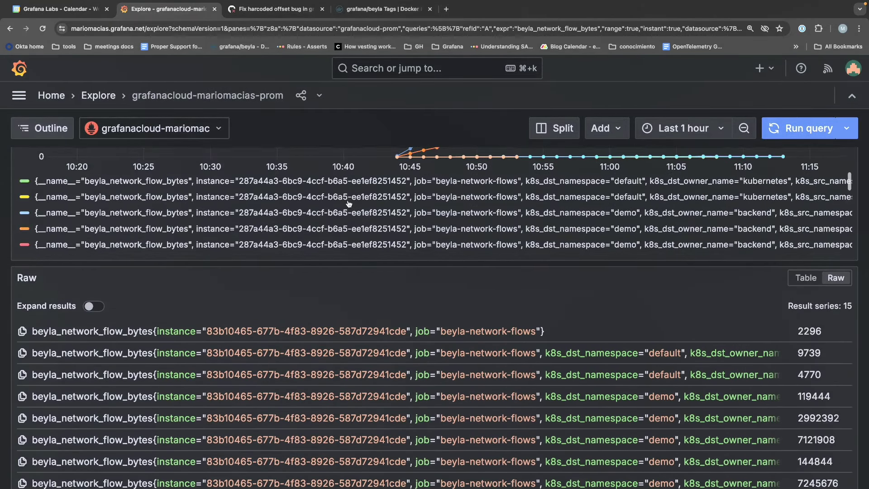
scroll(347, 202, up, 6)
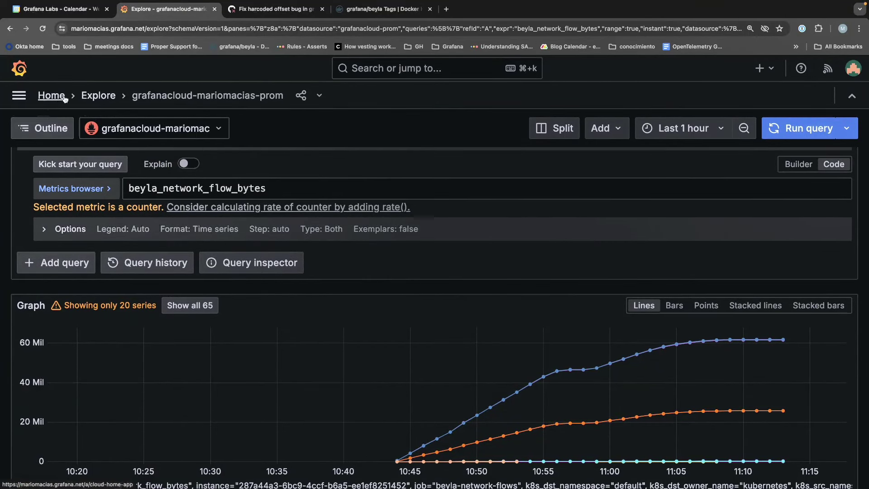
Step: Open the Beyla Network metrics dashboard and set its time range to Last 30 minutes
click(19, 95)
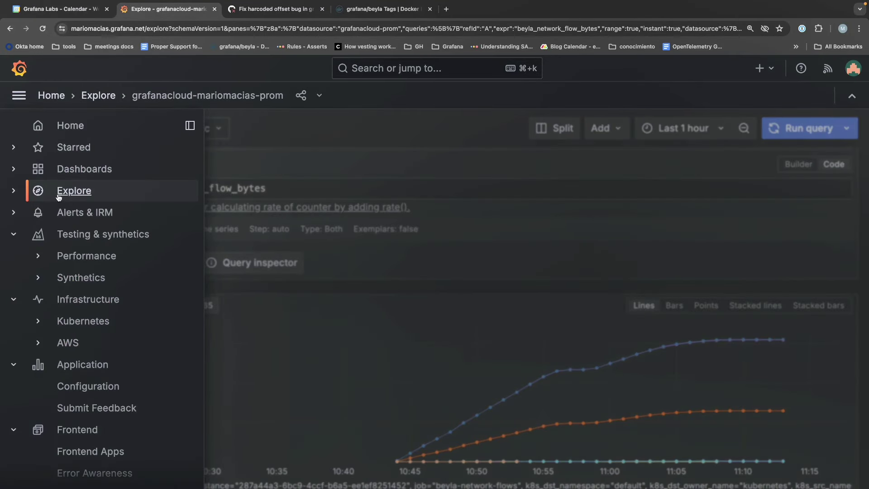
click(73, 170)
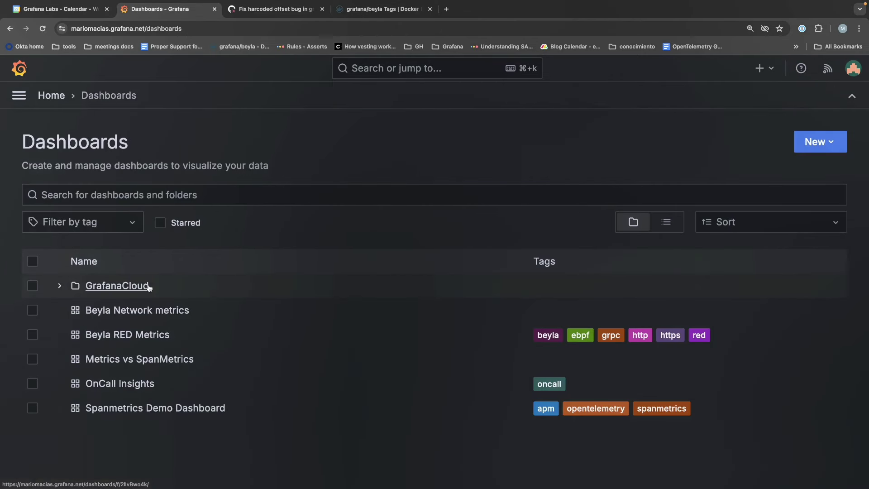
click(174, 309)
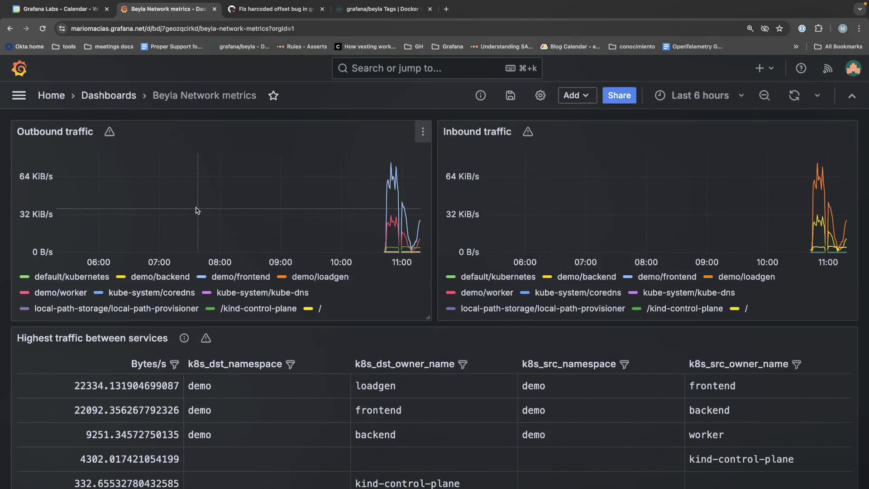
click(687, 95)
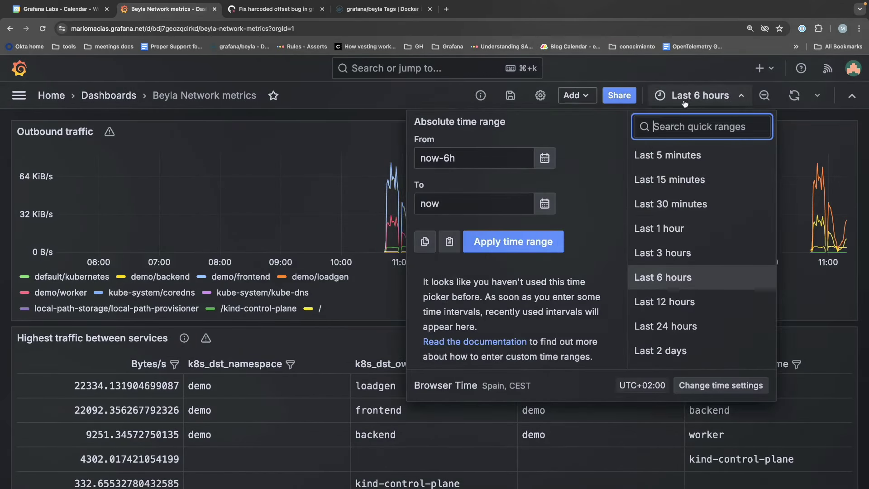
click(672, 204)
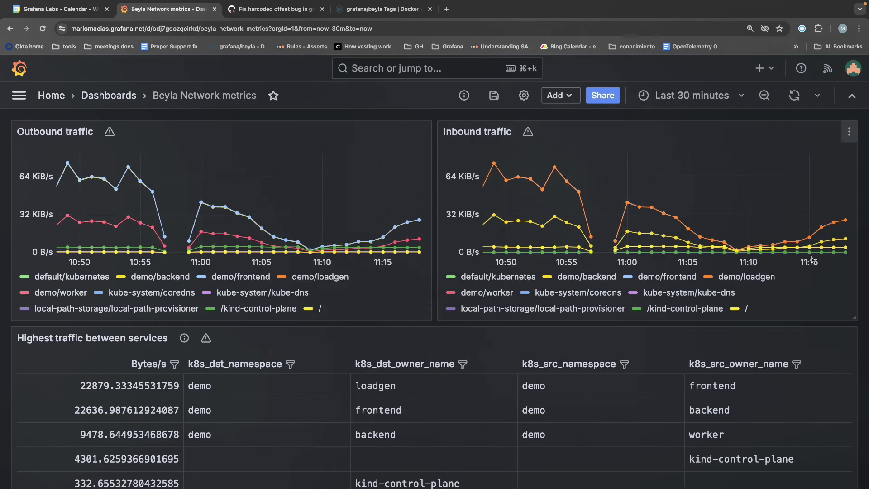
scroll(290, 294, down, 3)
scroll(287, 293, down, 5)
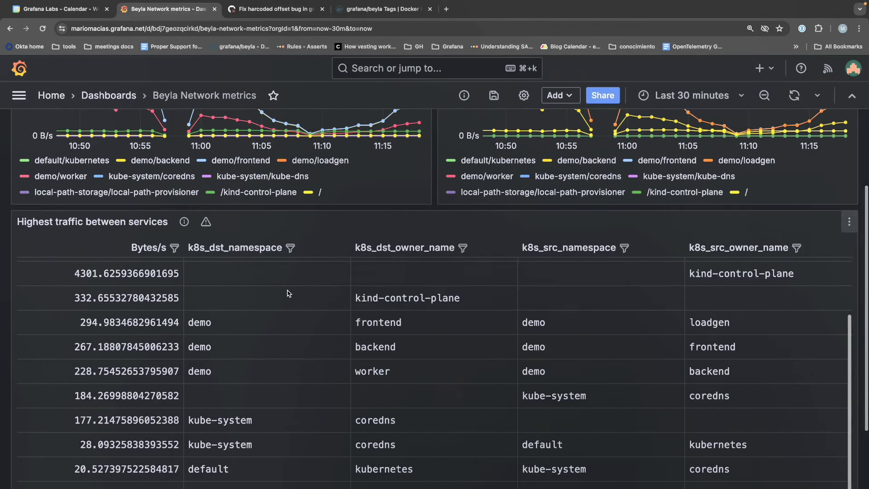
scroll(287, 293, up, 3)
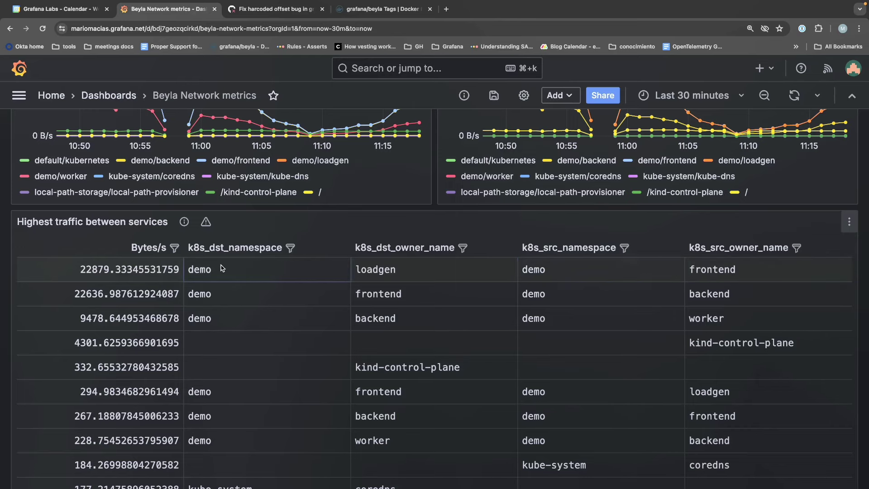
scroll(227, 269, down, 1)
scroll(228, 269, up, 1)
scroll(229, 270, down, 2)
scroll(228, 269, up, 2)
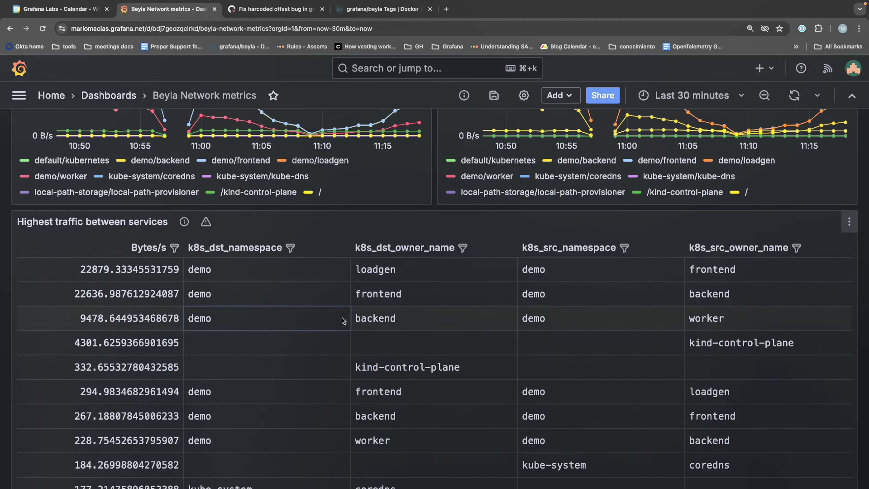
scroll(343, 321, down, 6)
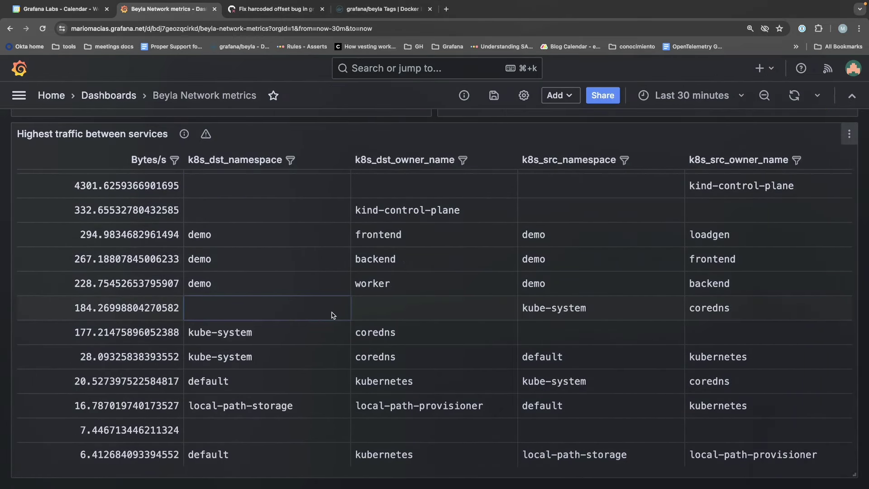
mouse_move(676, 16)
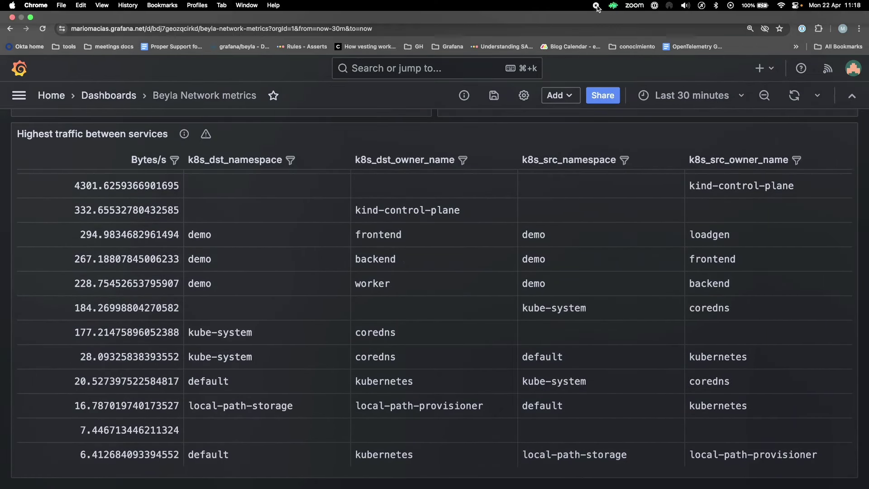